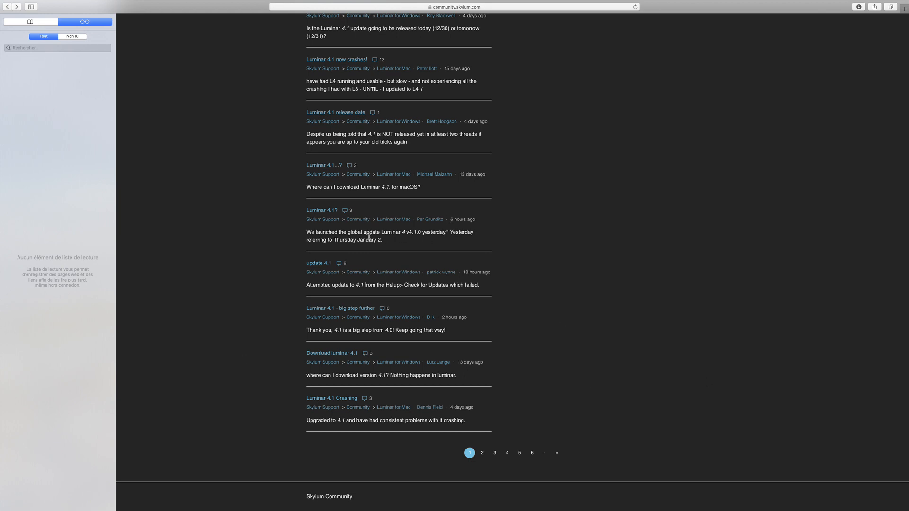
Open the "Luminar 4.1?" thread in the Skylum community and read its official comment on the 4.1.0 update.
click(322, 211)
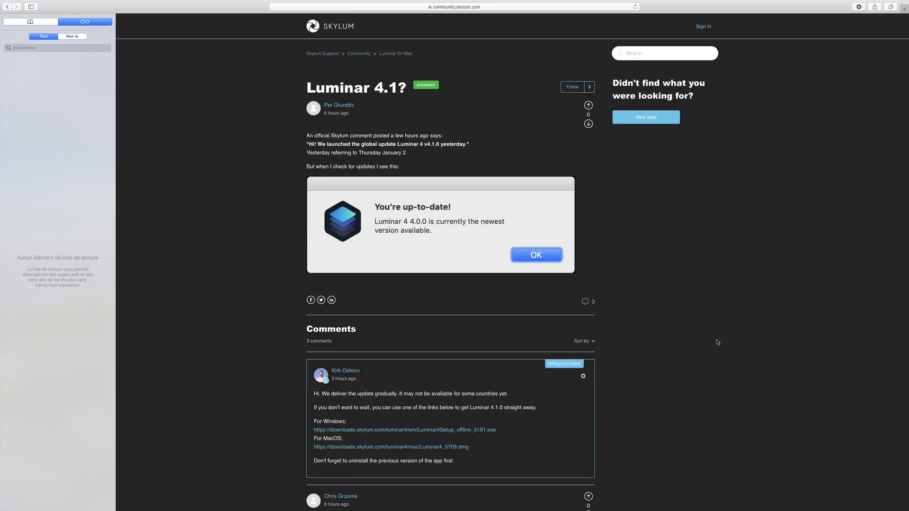
scroll(729, 339, down, 5)
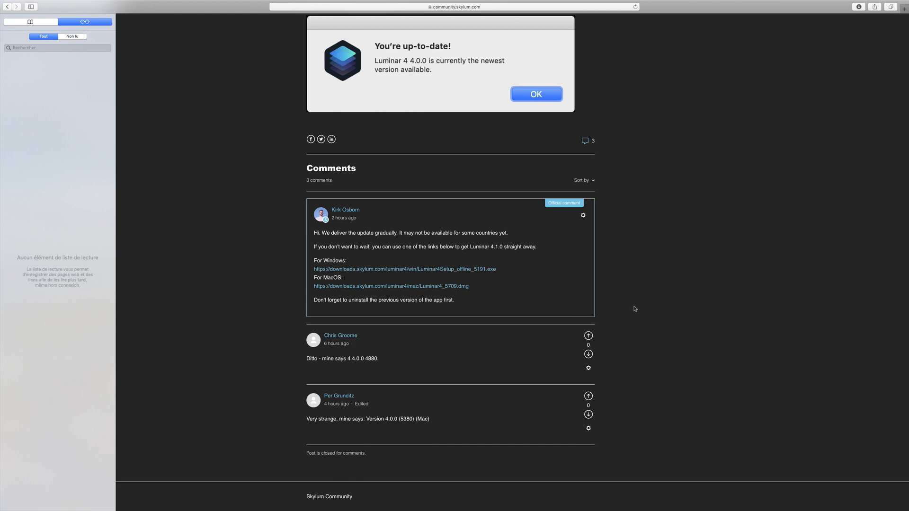
Switch to Luminar 4, check which version is installed, and dismiss the version information.
mouse_move(696, 509)
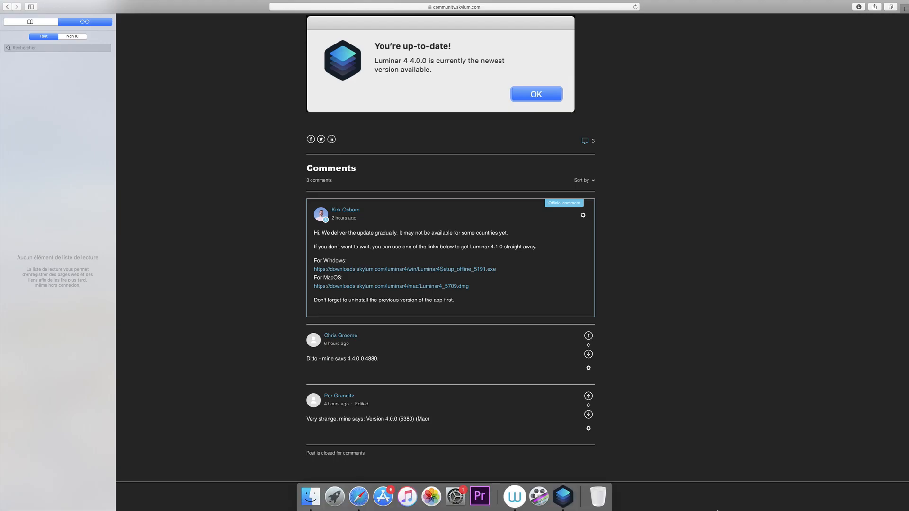
click(563, 496)
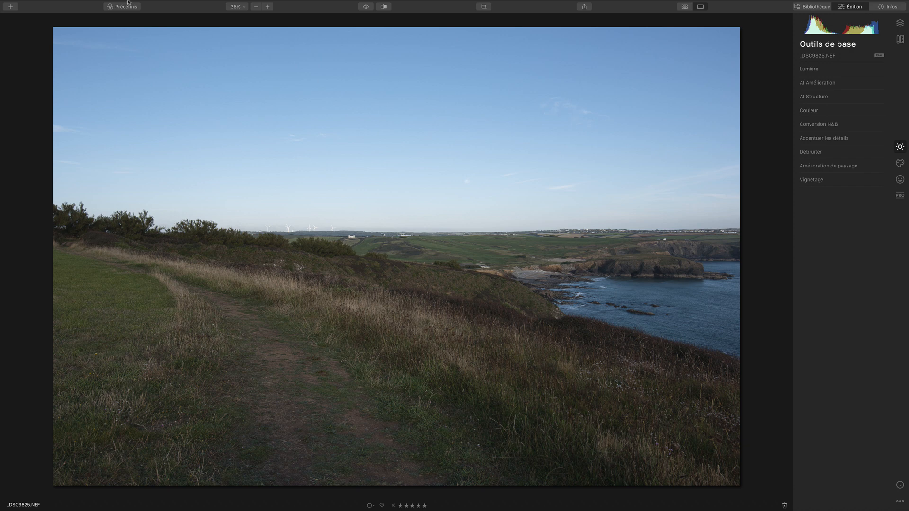
mouse_move(128, 1)
click(32, 4)
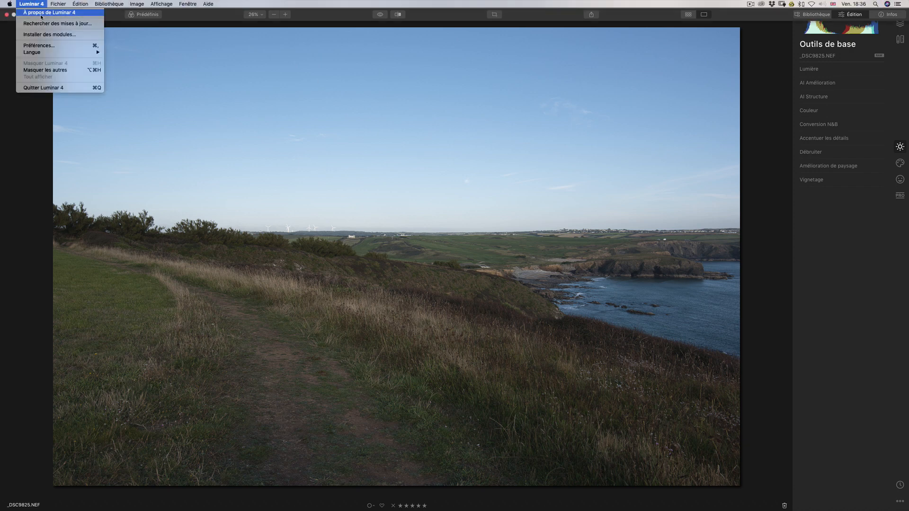
click(41, 13)
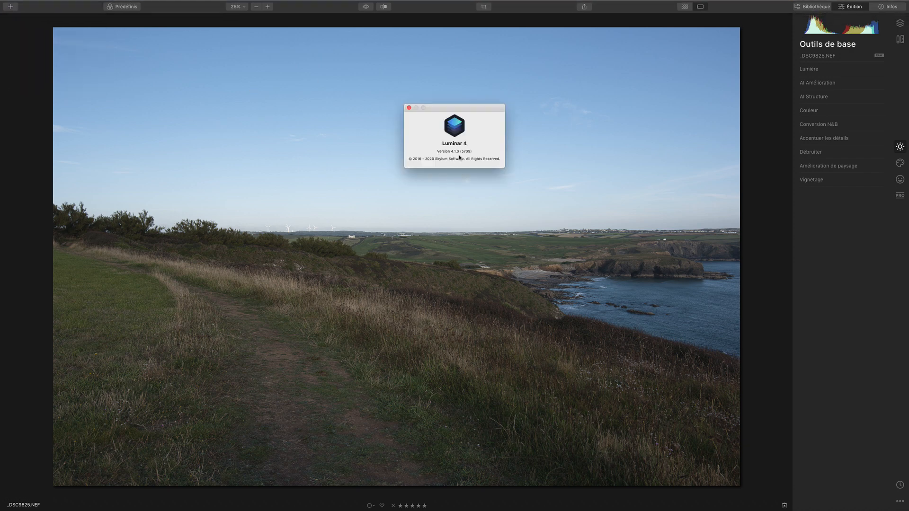
click(408, 108)
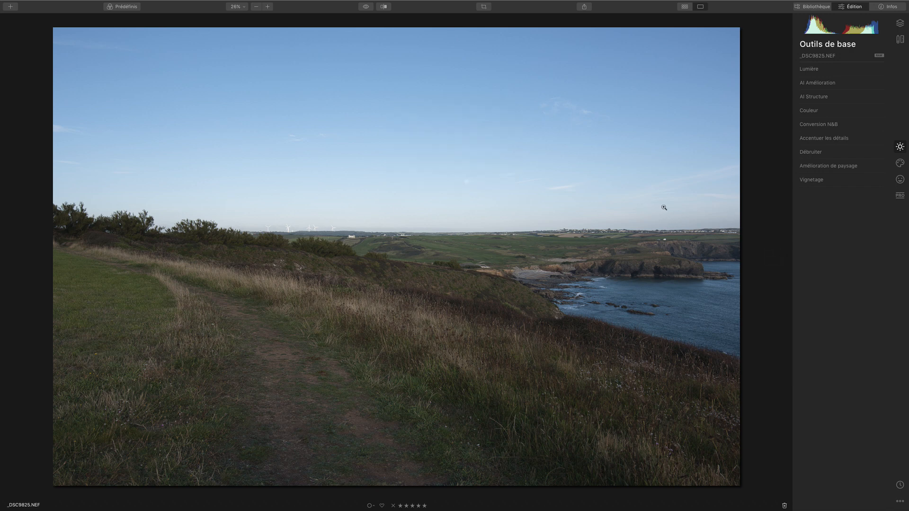
Correct the photo's white balance in Lumière by sampling the pale sky just above the horizon with the eyedropper.
click(810, 69)
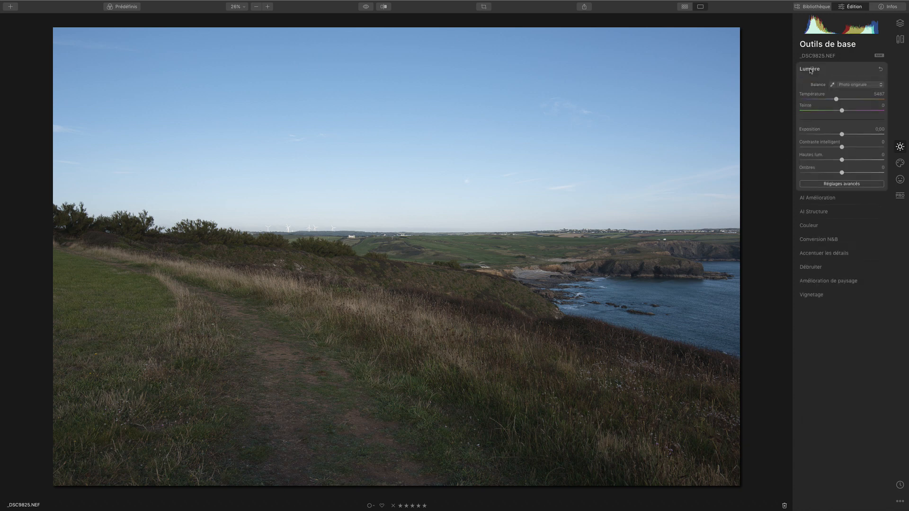
mouse_move(836, 99)
mouse_down()
mouse_move(862, 100)
mouse_move(850, 111)
mouse_up()
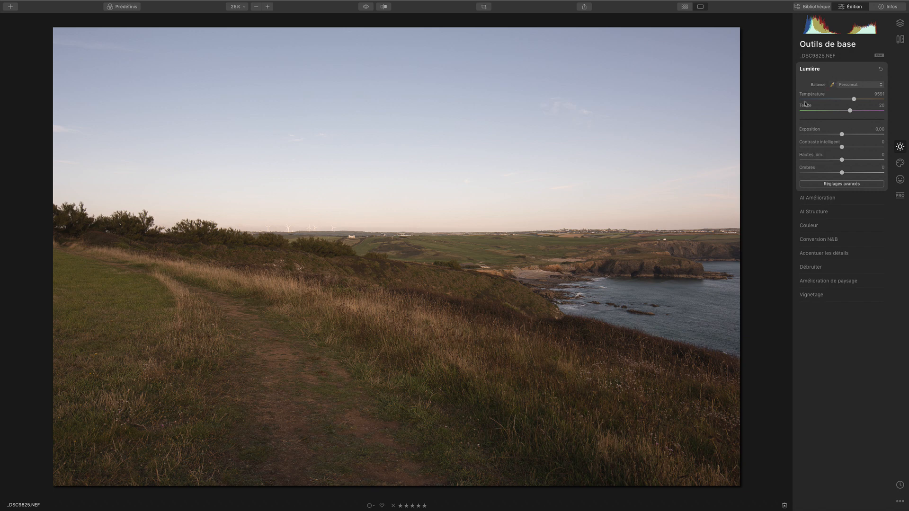
click(832, 84)
click(419, 218)
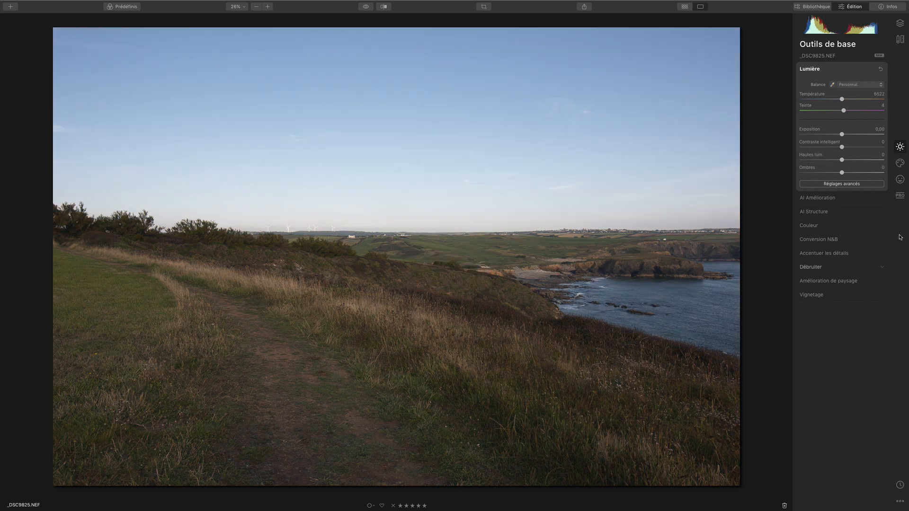
Try exposure, smart contrast at 47, highlights at -60 and shadows at 42, resetting each to 0.
drag(841, 135, 863, 150)
double_click(847, 135)
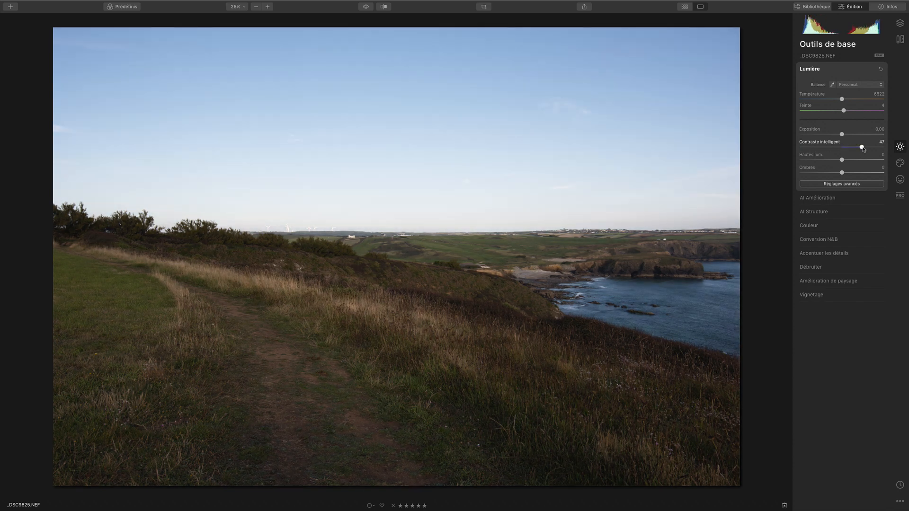
double_click(862, 148)
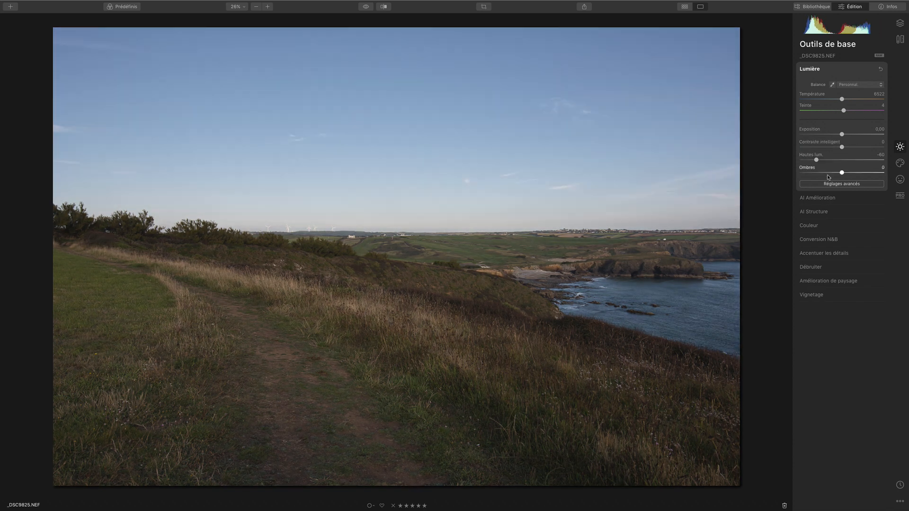
drag(841, 172, 861, 173)
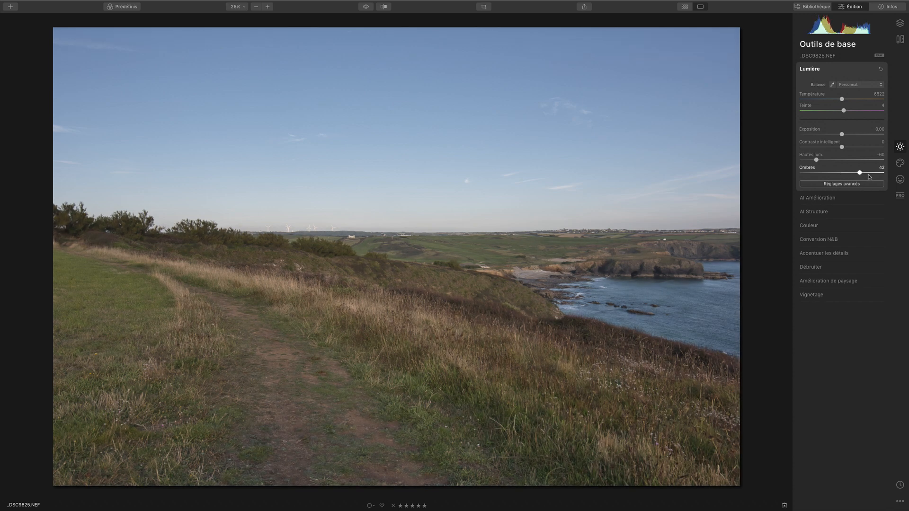
double_click(860, 173)
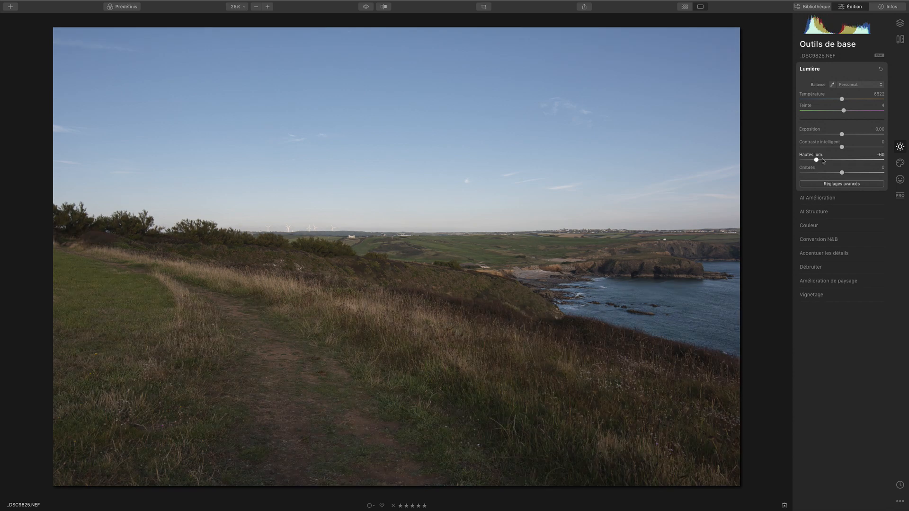
double_click(816, 159)
Try the whites and blacks adjustments in the advanced Lumière settings and reset both to 0.
click(856, 187)
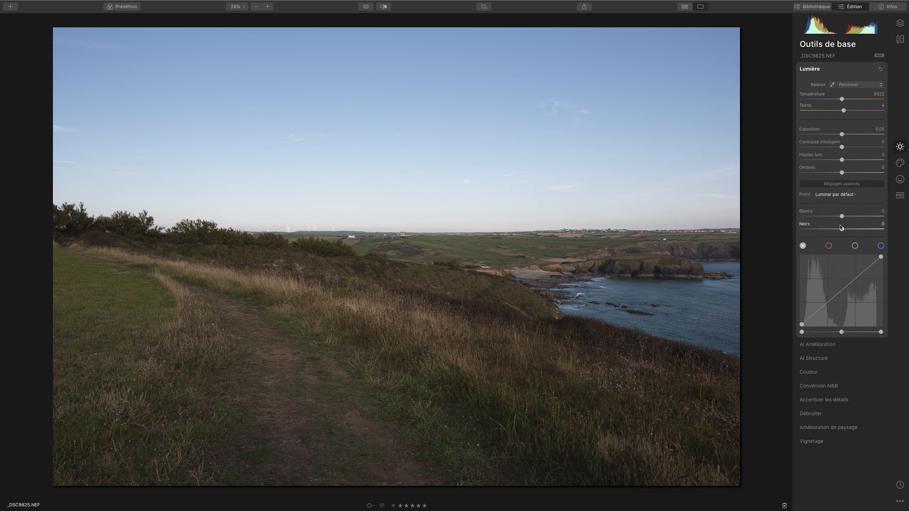
mouse_move(841, 217)
mouse_down()
mouse_move(855, 216)
mouse_move(809, 216)
mouse_move(848, 216)
mouse_move(826, 216)
mouse_move(840, 217)
mouse_move(818, 230)
mouse_move(841, 230)
mouse_up()
double_click(842, 230)
double_click(841, 216)
Try lowering the tone curve's white endpoint to black and restore it to its original place.
drag(880, 257, 908, 375)
drag(881, 325, 880, 326)
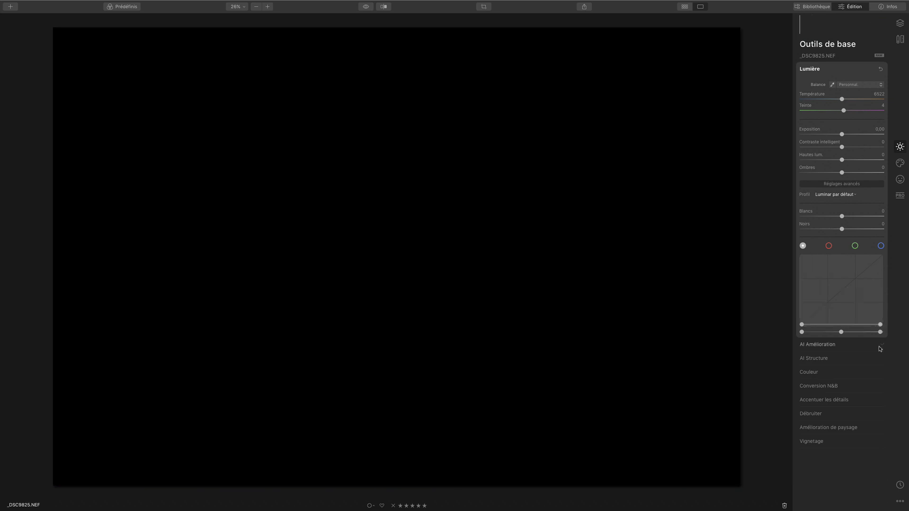
drag(879, 324, 881, 254)
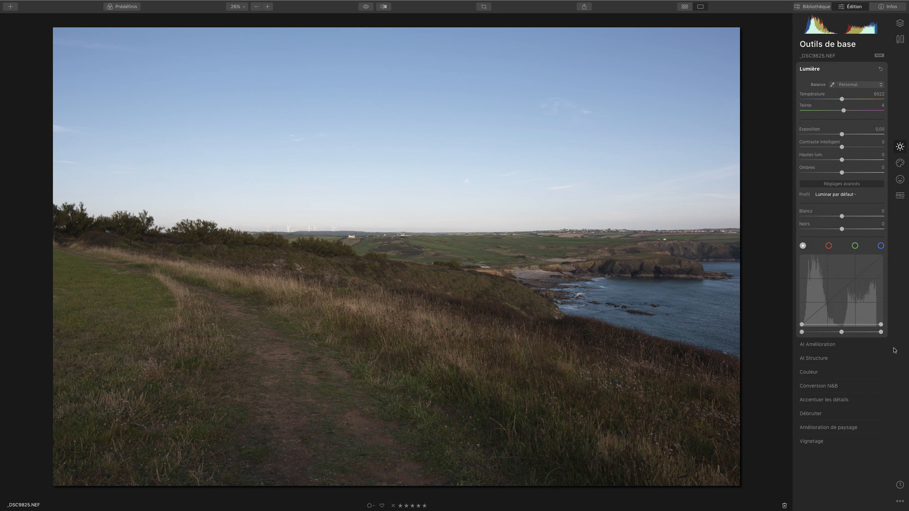
key(super+z)
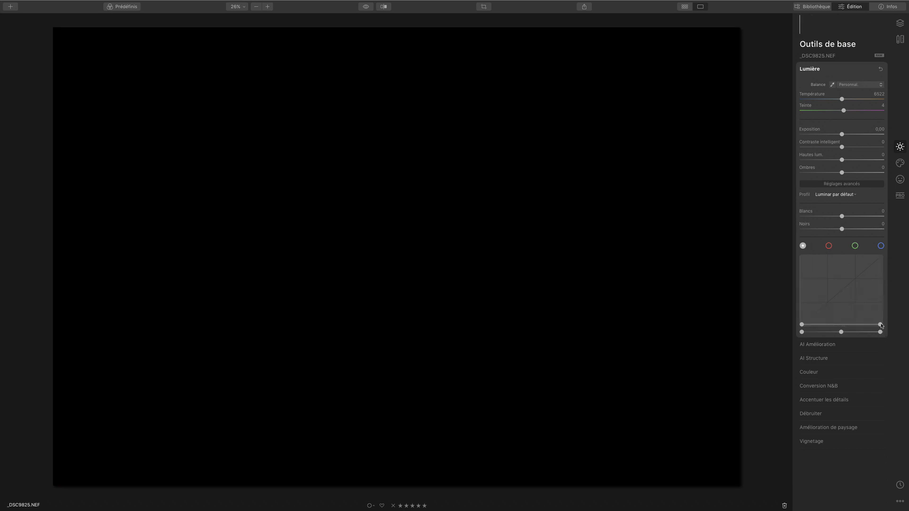
drag(881, 326, 908, 380)
drag(881, 326, 892, 215)
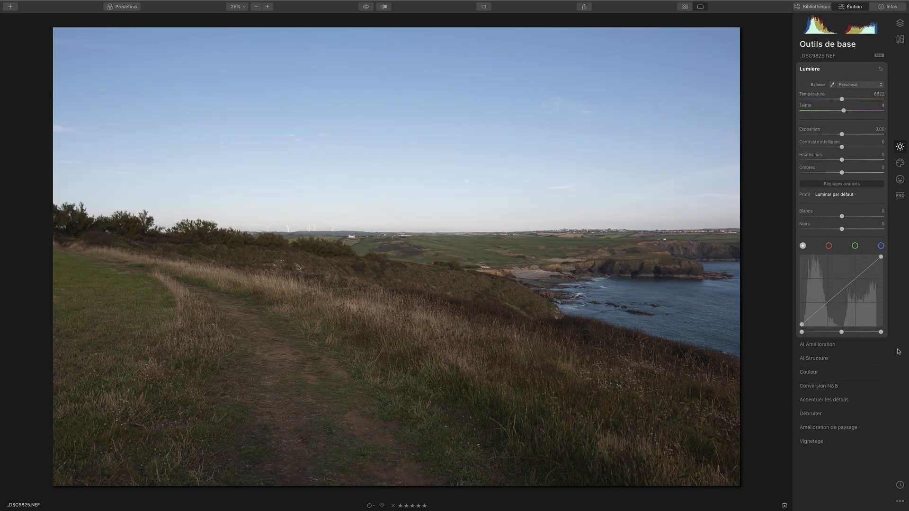
Try narrowing the tone curve's black and white input levels, and return both to their full range.
drag(802, 333, 807, 333)
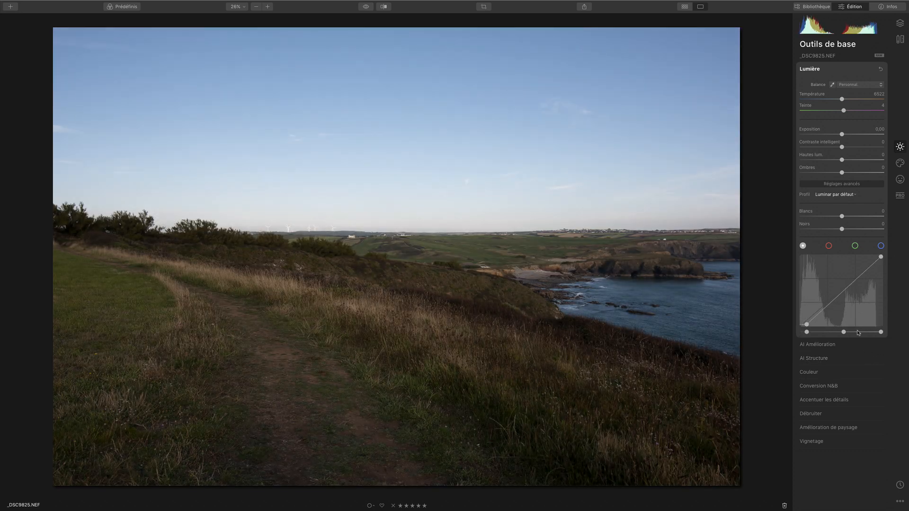
drag(881, 332, 876, 333)
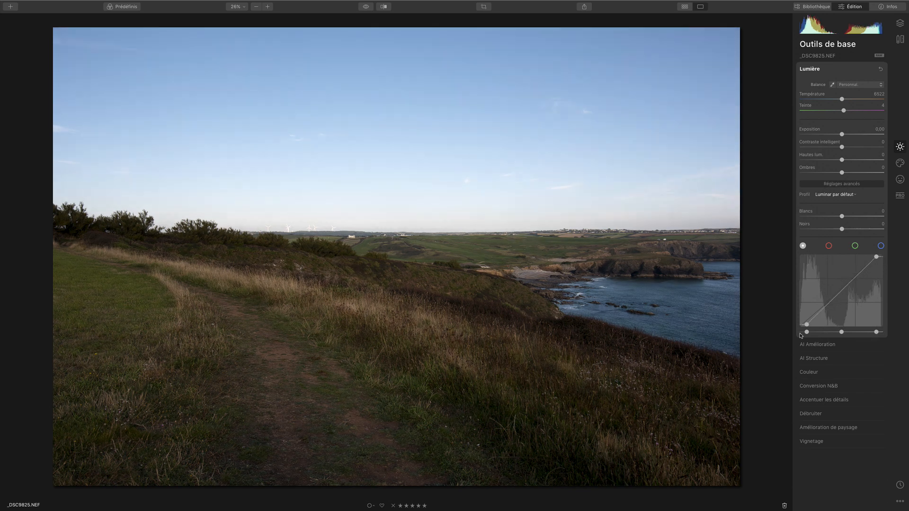
drag(807, 333, 805, 333)
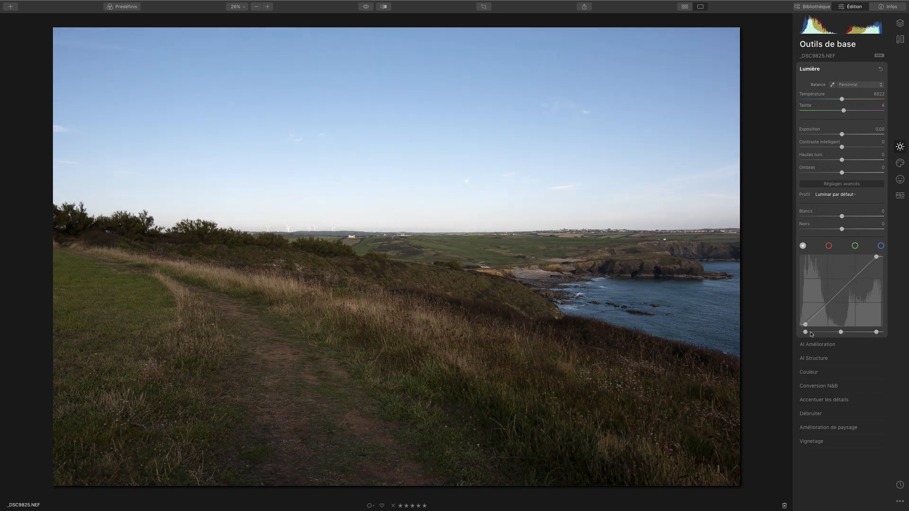
drag(876, 332, 802, 333)
mouse_move(870, 332)
mouse_down()
mouse_move(835, 333)
mouse_move(880, 333)
mouse_up()
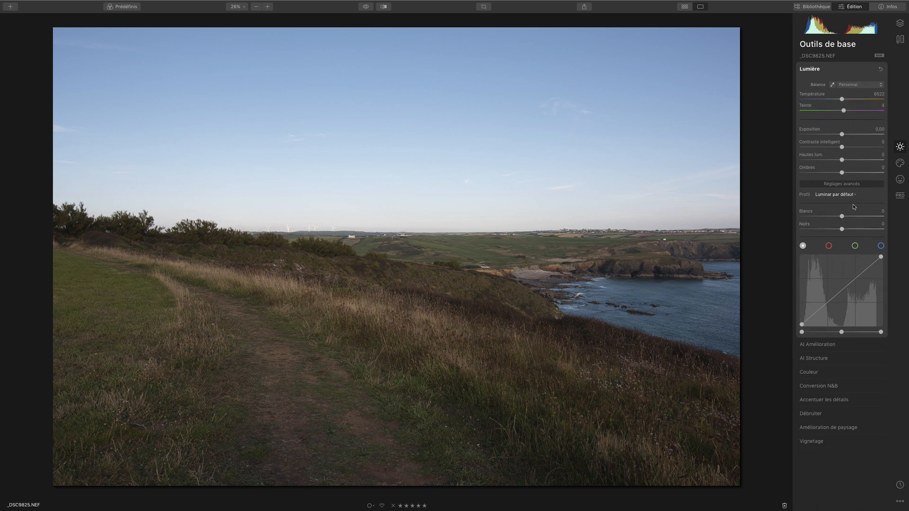
Enhance the landscape in AI Amélioration with AI Accent at 51 and the AI sky enhancer at 50.
click(809, 69)
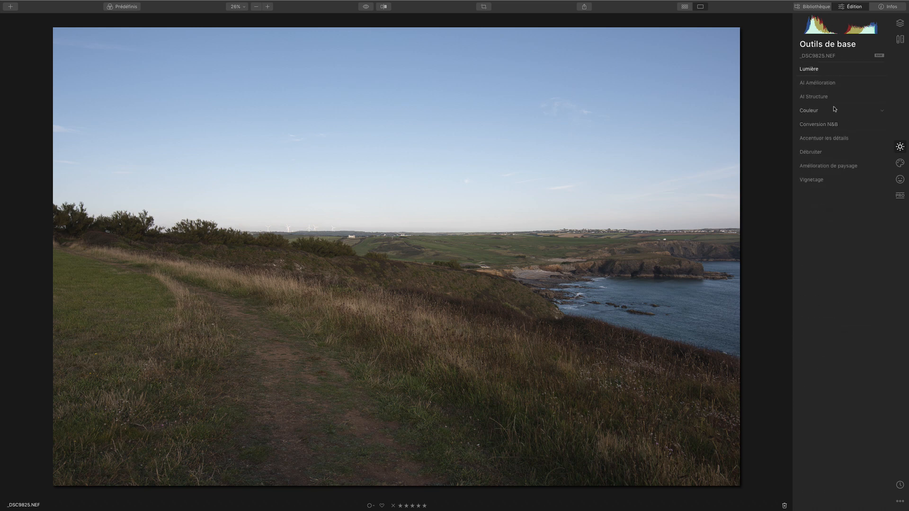
click(818, 83)
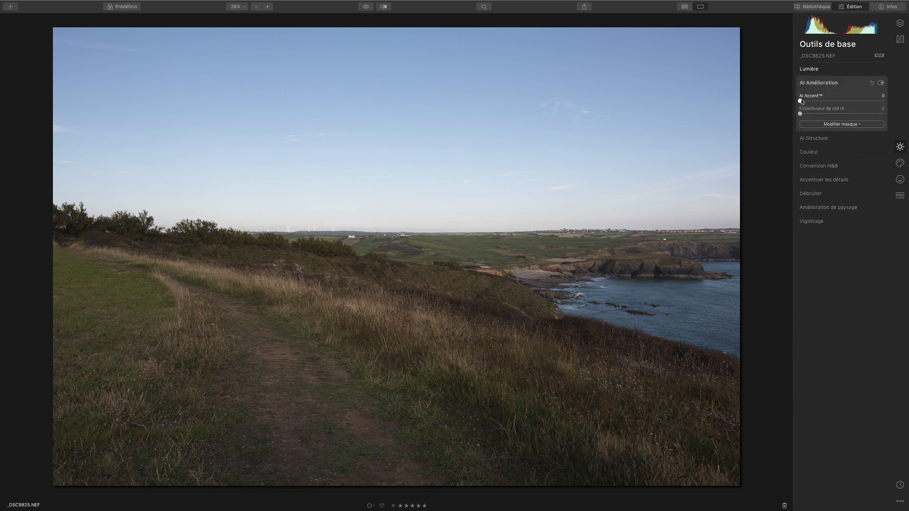
drag(800, 101, 844, 114)
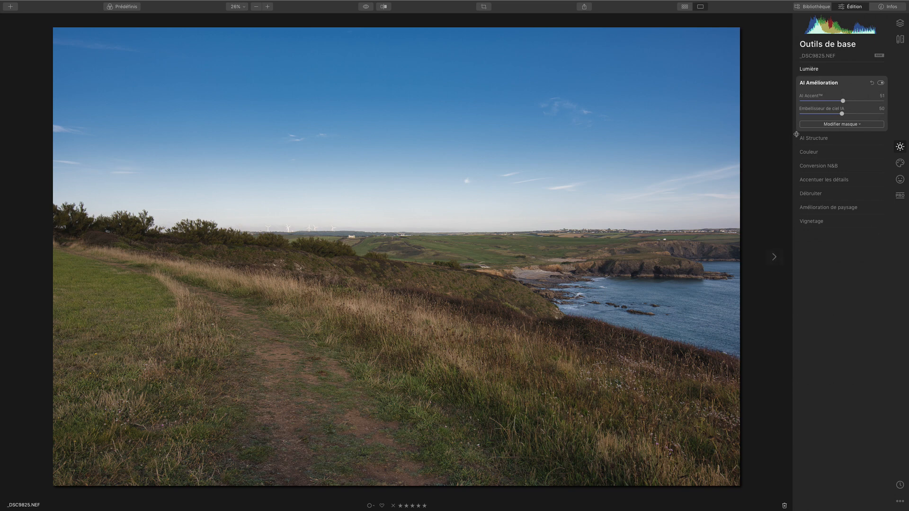
Set the AI Structure amount to 55 and the Couleur vibrance to 19.
click(810, 138)
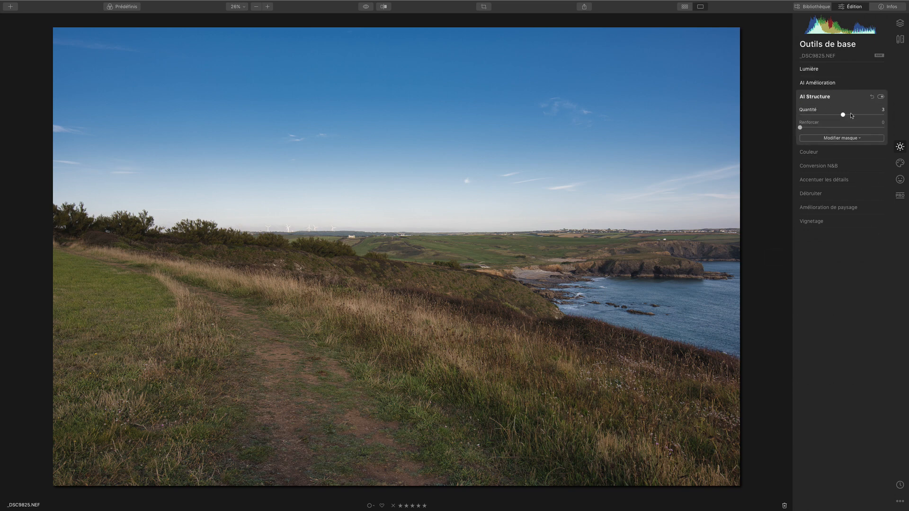
drag(842, 115, 868, 116)
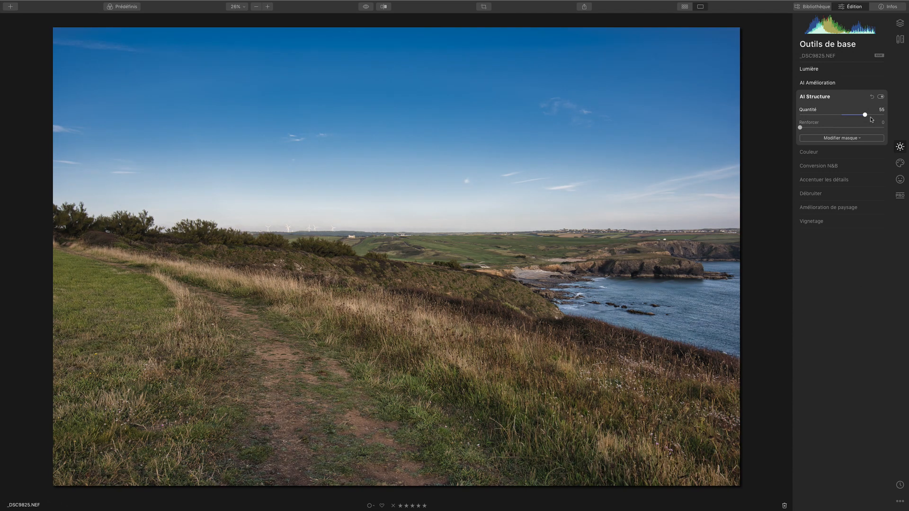
click(814, 152)
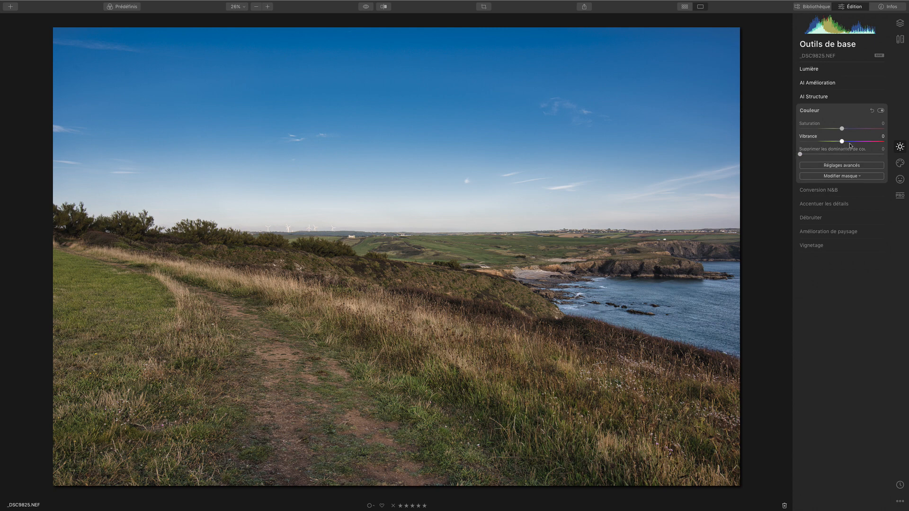
drag(842, 142, 850, 141)
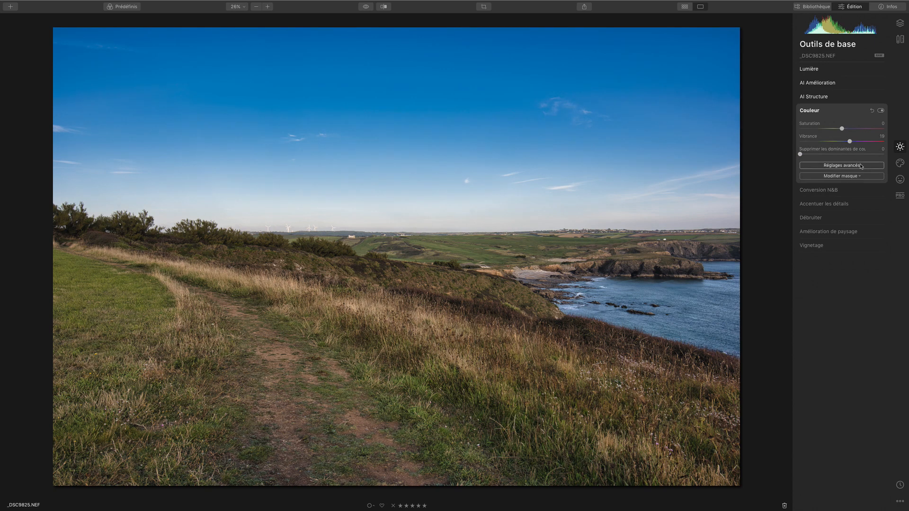
Compare the edited photo with its original, and examine the black-and-white conversion and advanced color settings.
click(362, 7)
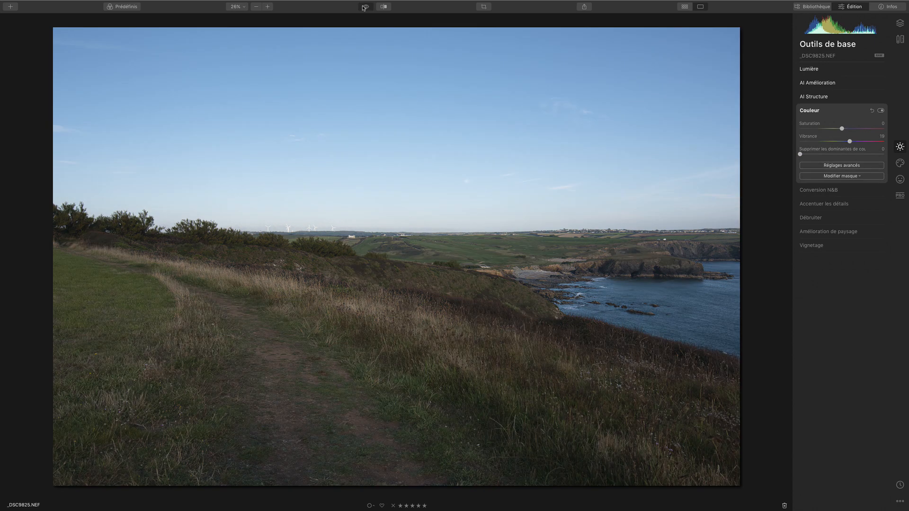
click(363, 7)
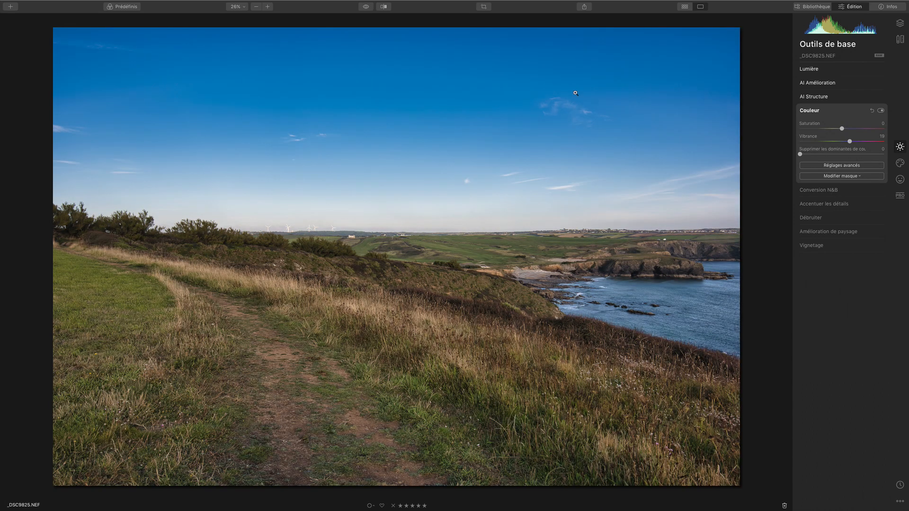
click(832, 193)
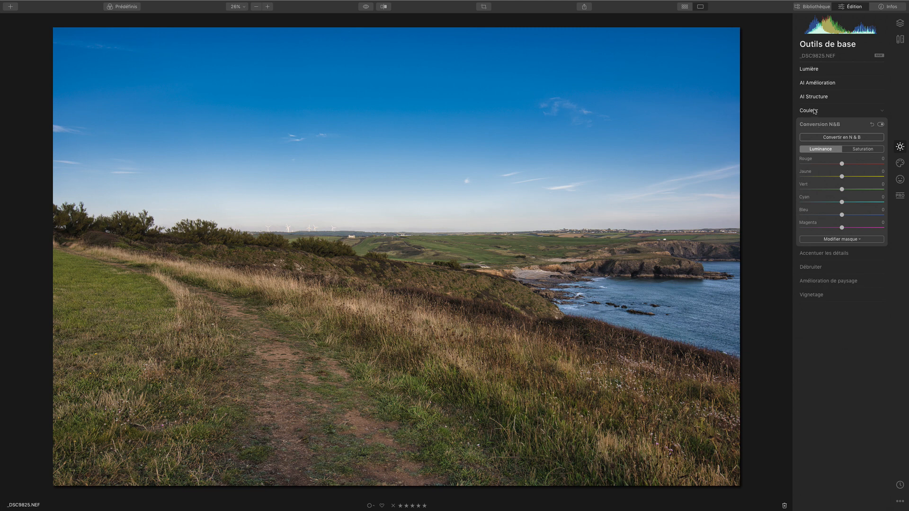
click(818, 114)
click(822, 166)
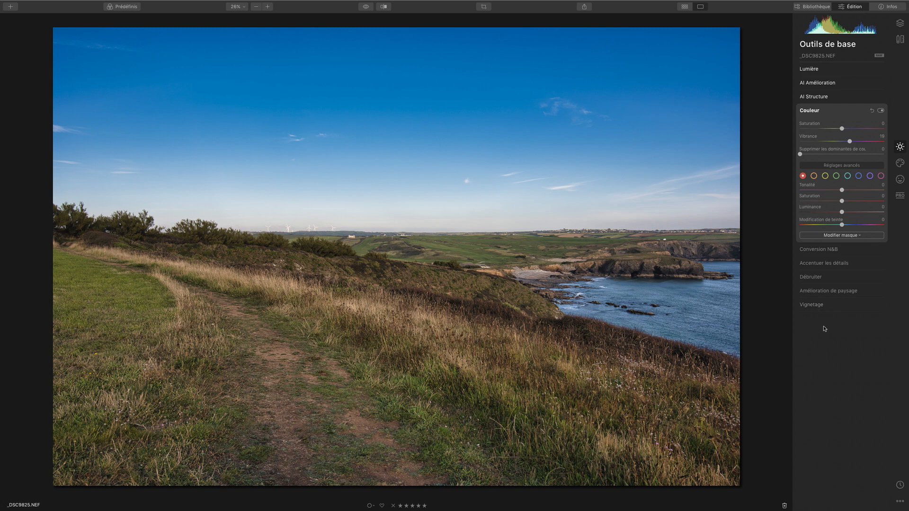
Try Amélioration de paysage with haze reduction at 37, golden hour at 38 and some foliage enhancement, and compare the photo with and without it.
click(838, 291)
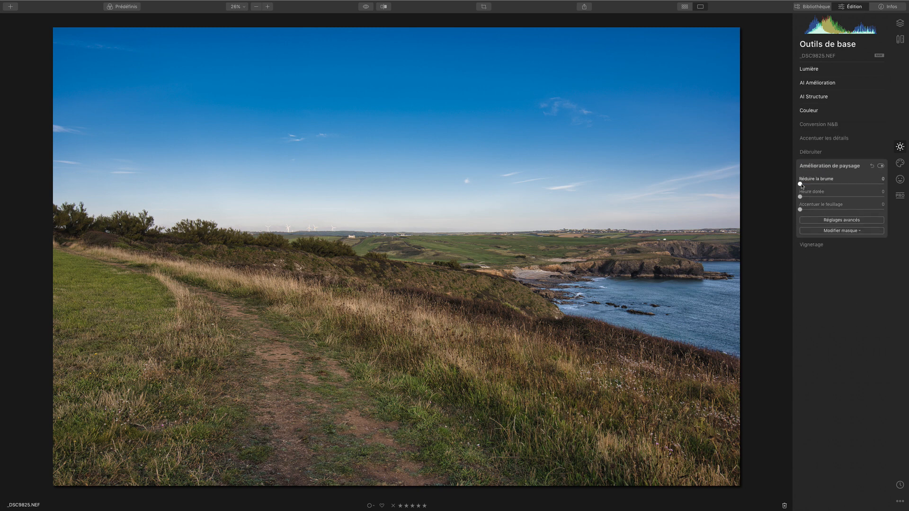
drag(800, 184, 814, 209)
click(881, 166)
click(880, 166)
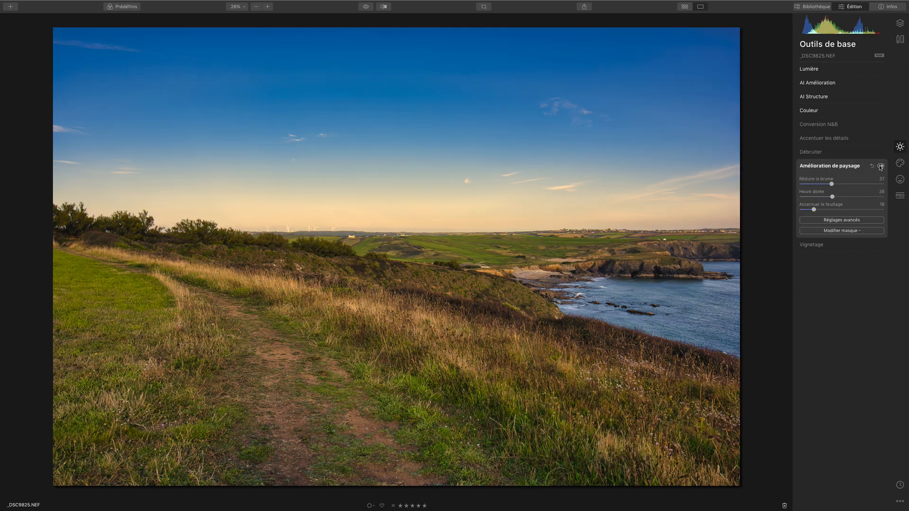
click(880, 166)
click(881, 166)
Set the landscape enhancement to haze reduction 0, golden hour 11 and foliage 7, and compare the photo with and without it.
drag(830, 185, 809, 197)
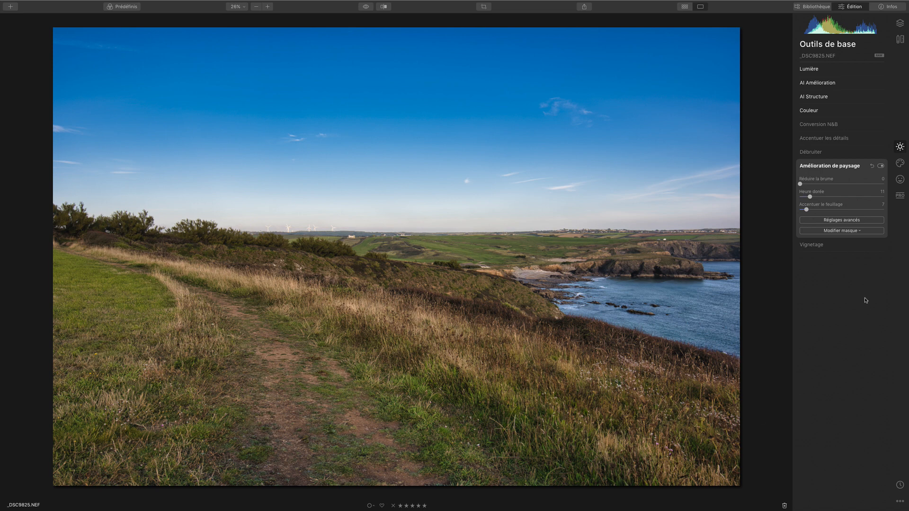
click(880, 166)
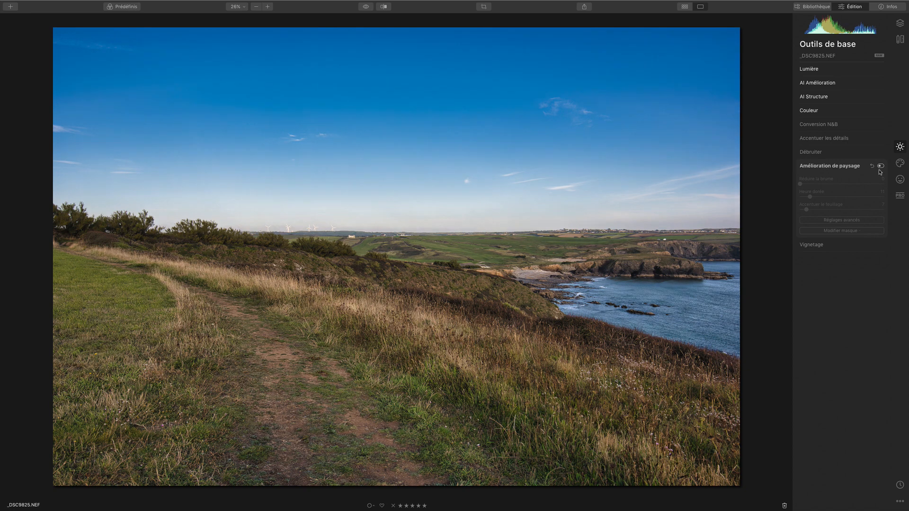
click(880, 166)
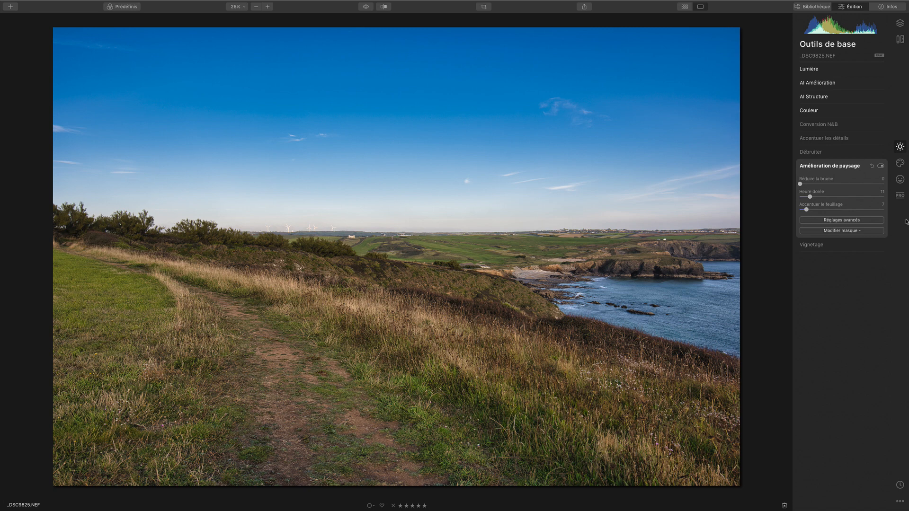
Replace the sky with Dramatic Sky 4 using AI Remplacement de ciel, with its advanced settings expanded.
click(902, 166)
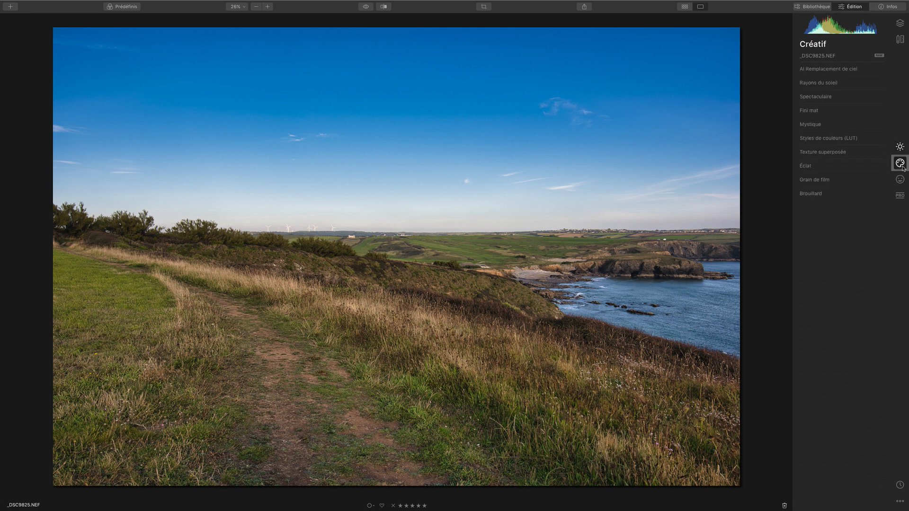
click(823, 69)
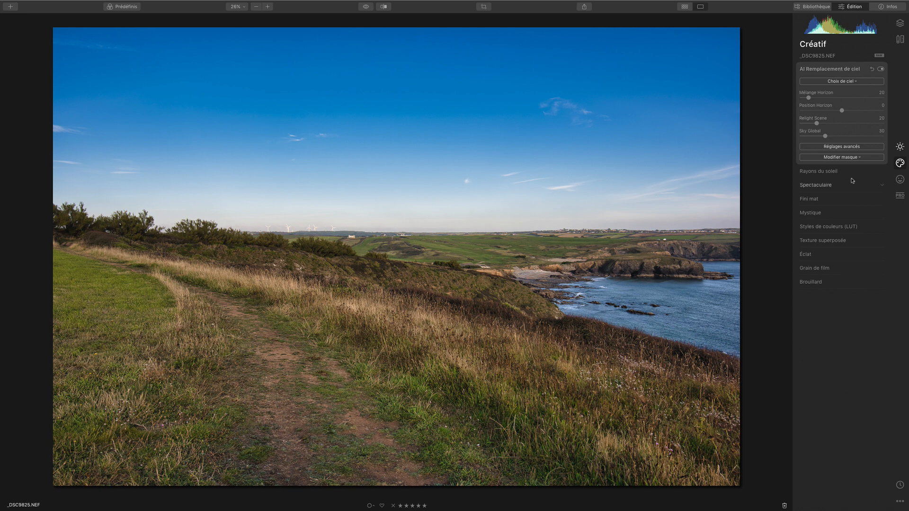
click(841, 148)
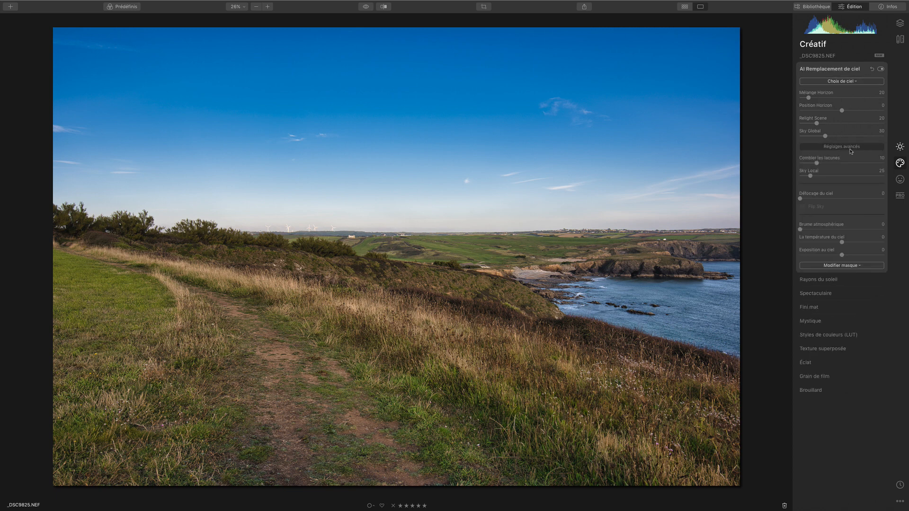
click(856, 82)
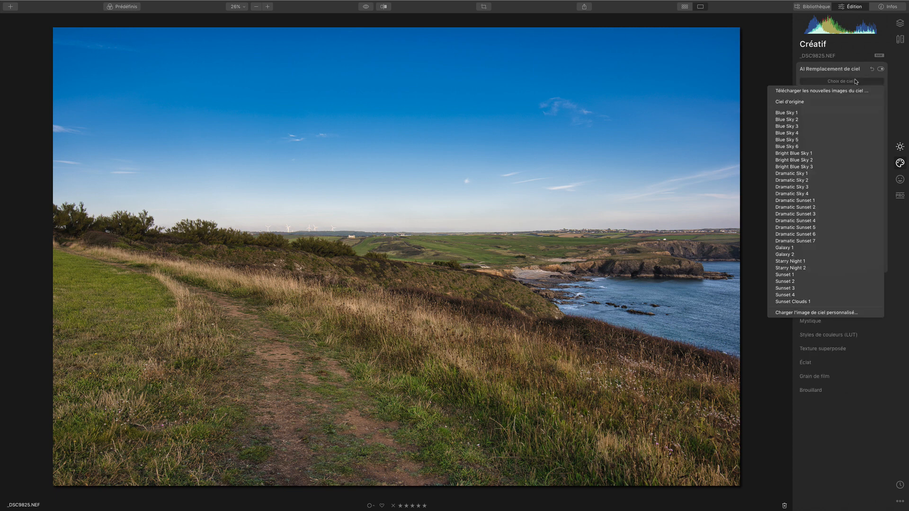
click(797, 195)
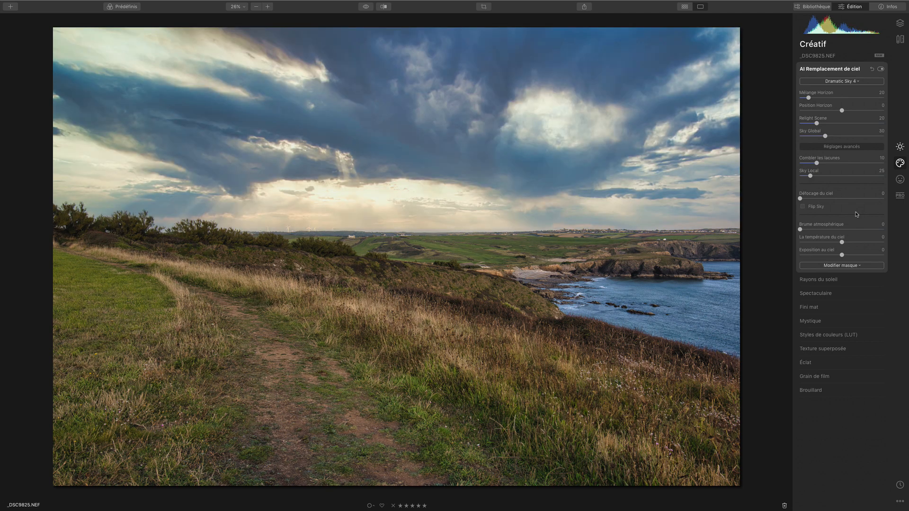
Change the replacement sky to Bright Blue Sky 1 and set its atmospheric haze to 90 after trying other amounts.
click(845, 83)
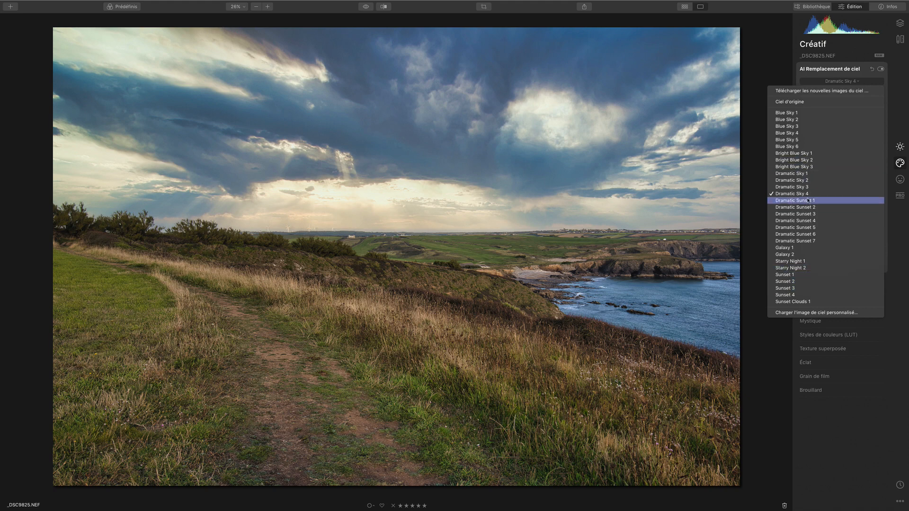
click(798, 153)
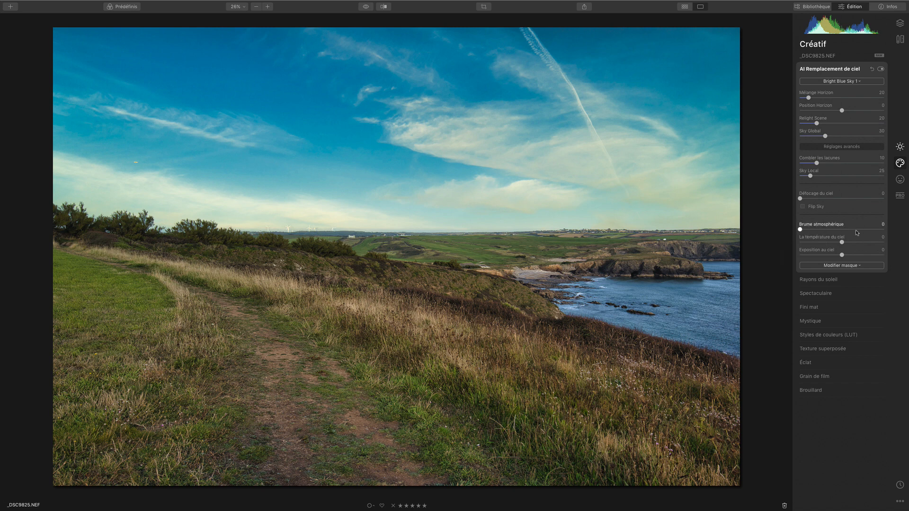
drag(802, 232, 883, 232)
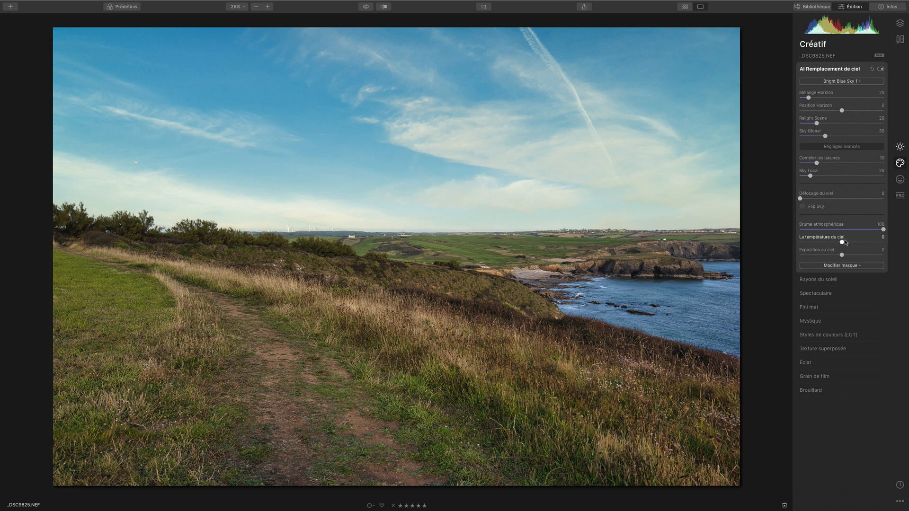
click(842, 229)
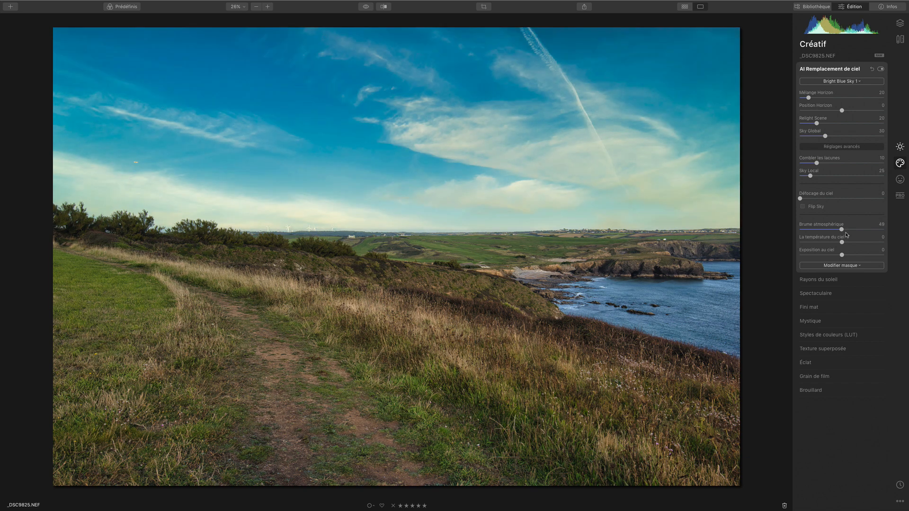
click(850, 230)
drag(850, 230, 867, 231)
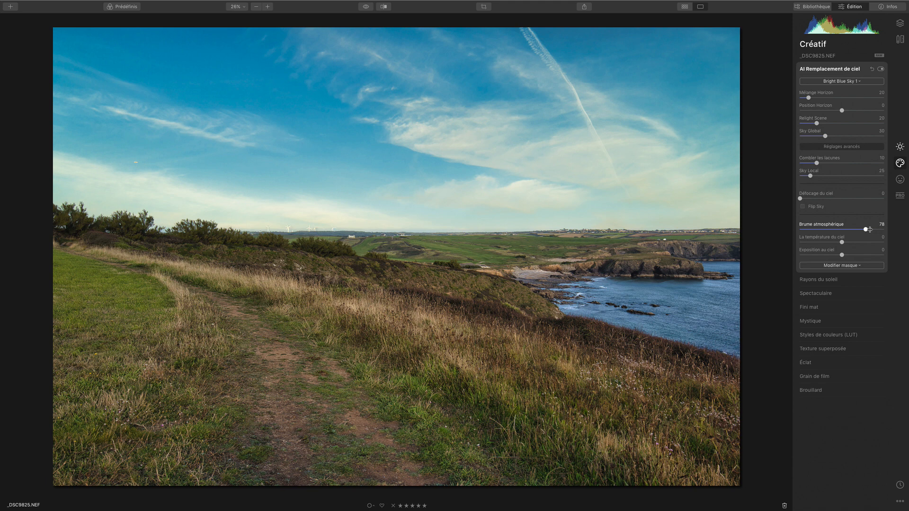
drag(865, 230, 876, 230)
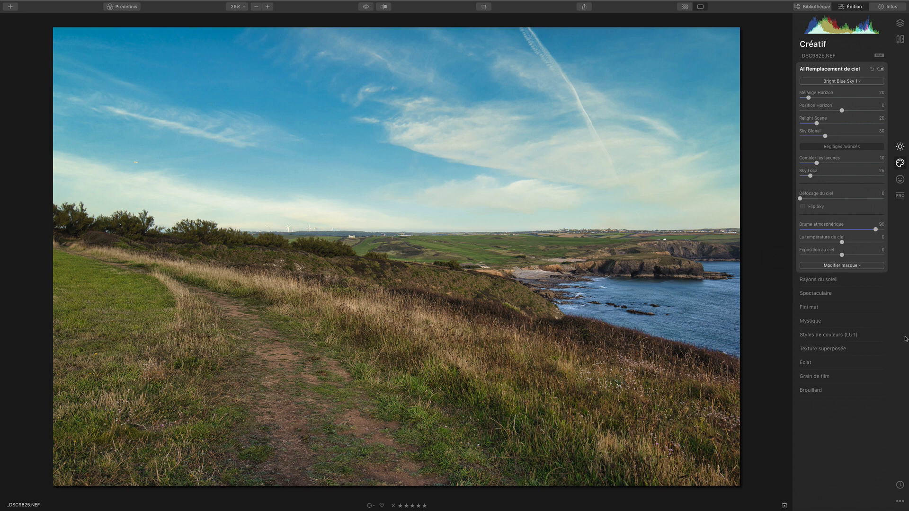
click(900, 146)
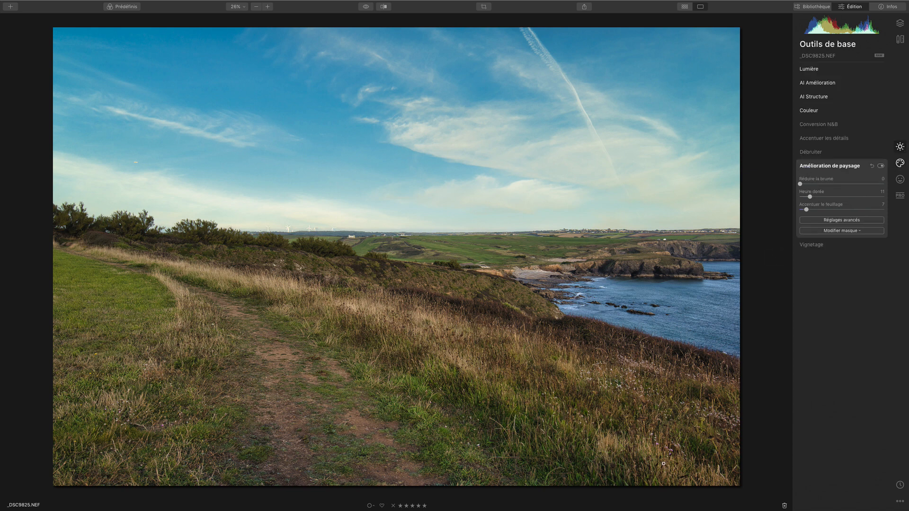
click(899, 180)
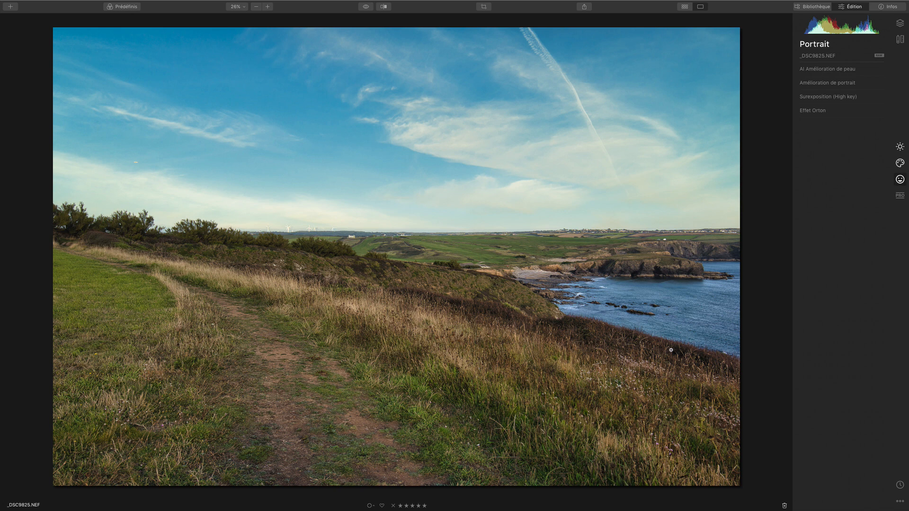
click(903, 147)
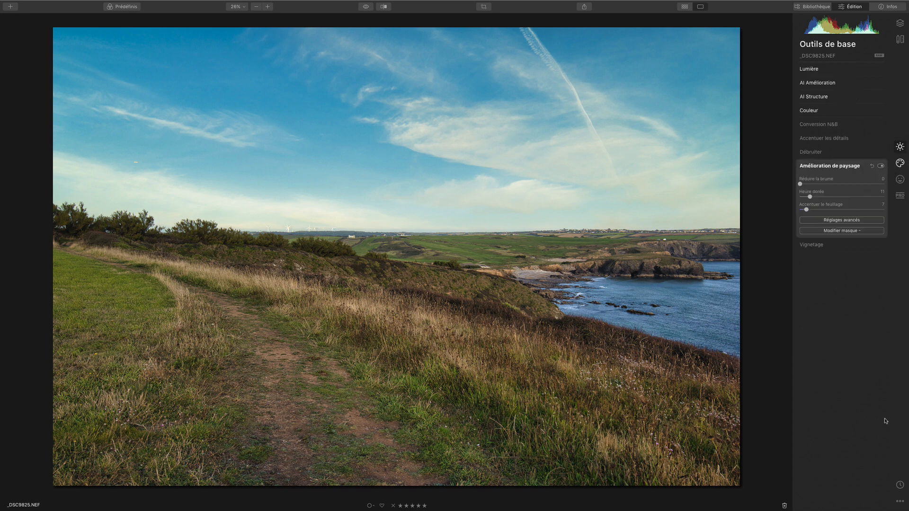
In Contraste avancé, set highlight, midtone and shadow contrast to 59, 51 and 49, and their balances to 8, 11 and 21 respectively.
click(901, 195)
click(828, 69)
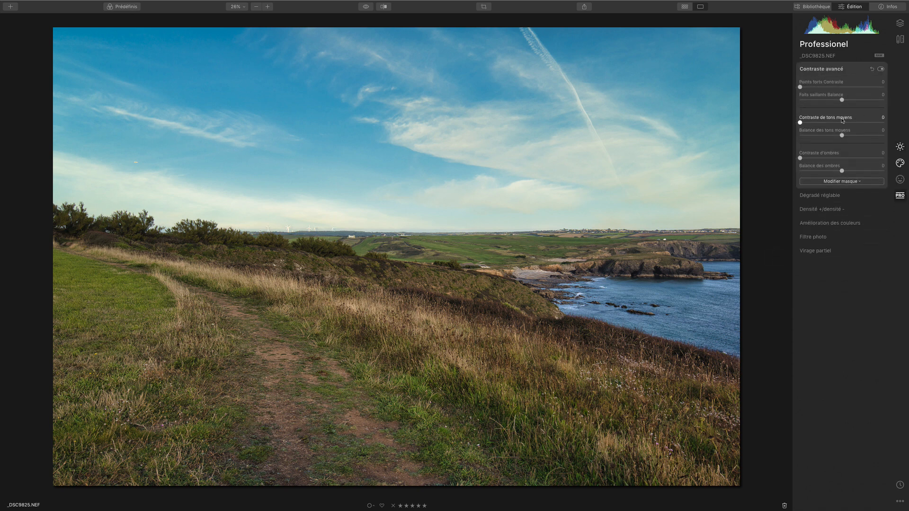
drag(808, 88, 849, 87)
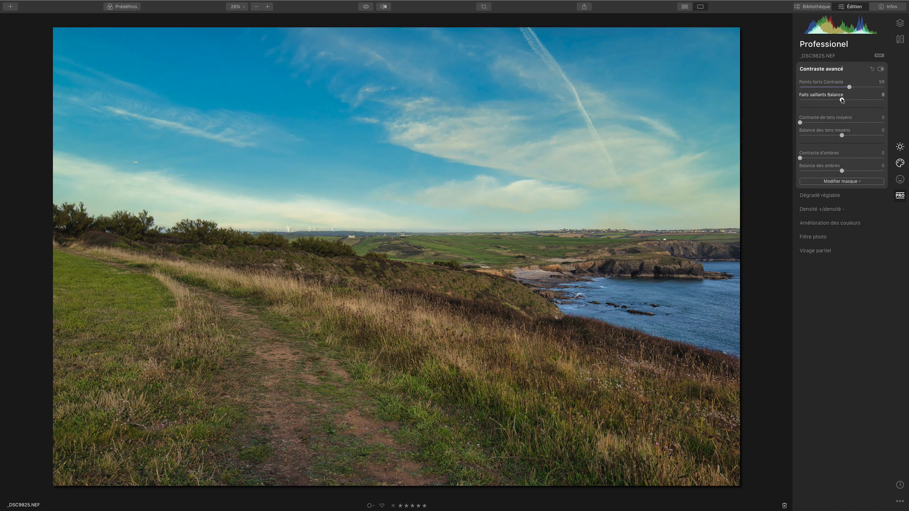
drag(800, 122, 842, 122)
drag(800, 158, 850, 171)
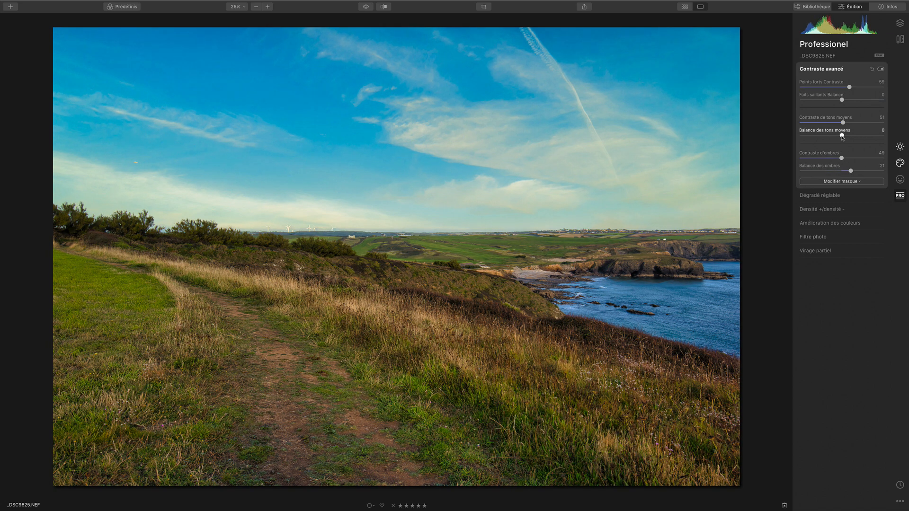
drag(842, 137, 847, 136)
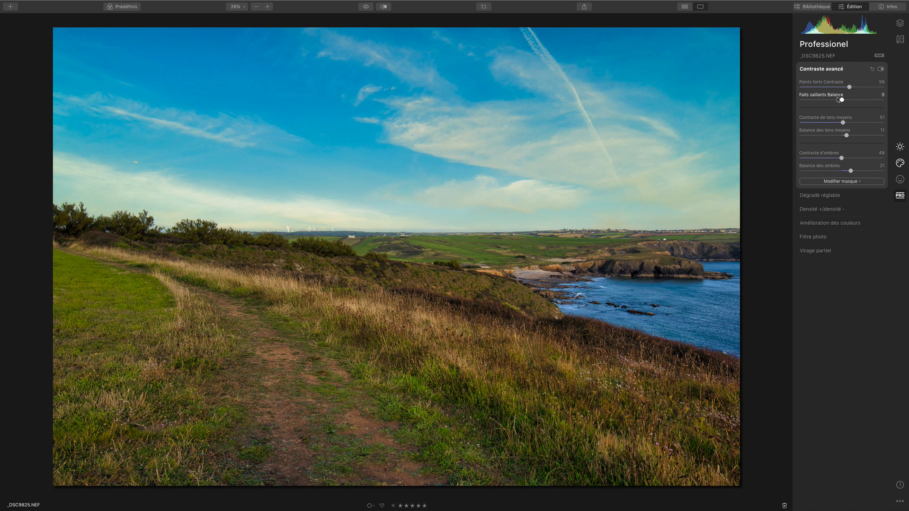
drag(838, 100, 845, 100)
Restore the photo's original sky in place of Bright Blue Sky 1.
click(900, 163)
click(855, 82)
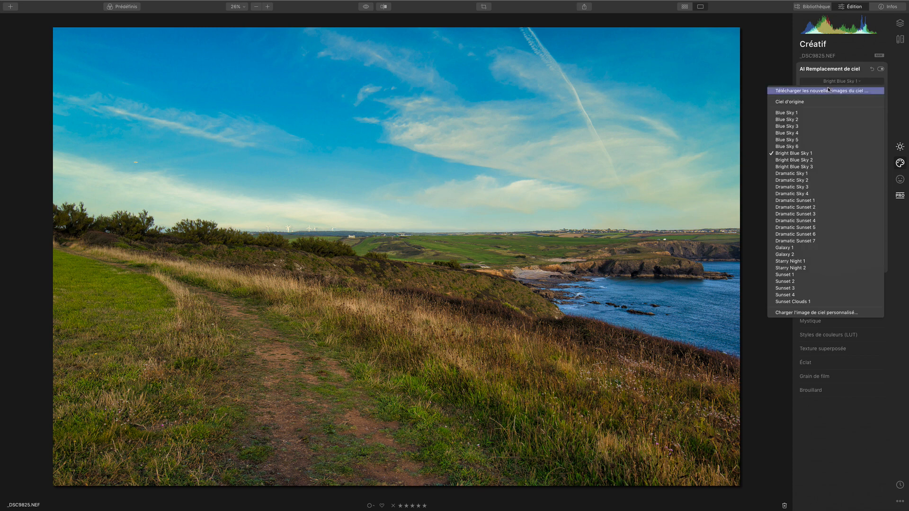
click(819, 102)
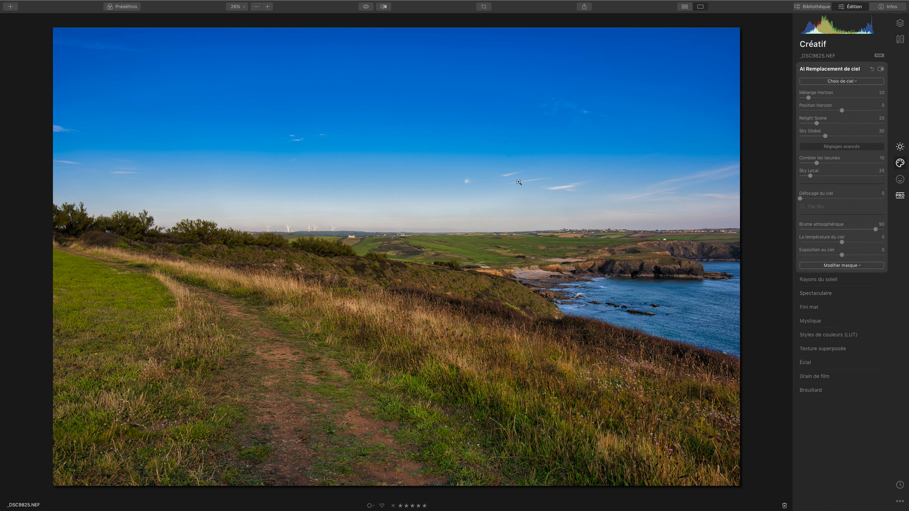
Load the SKY08 -14mm TIFF as a custom replacement sky and set the atmospheric haze to 100.
click(859, 83)
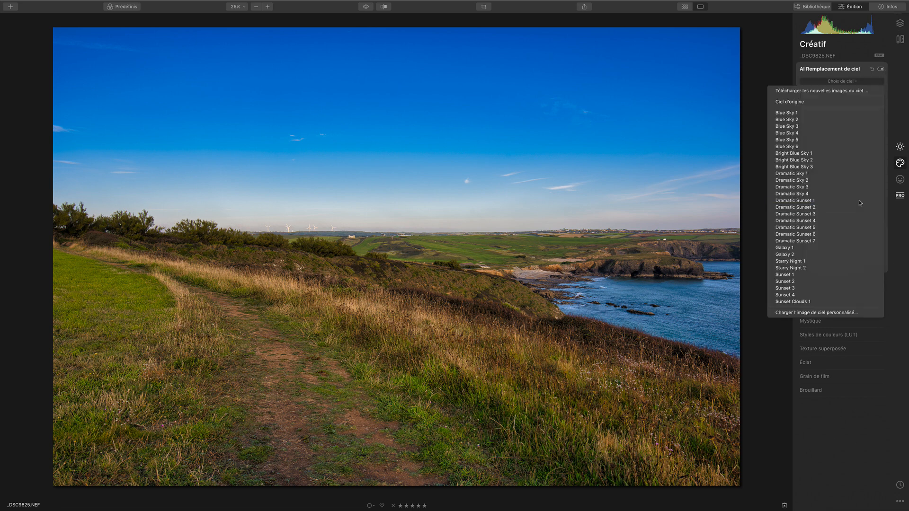
click(816, 312)
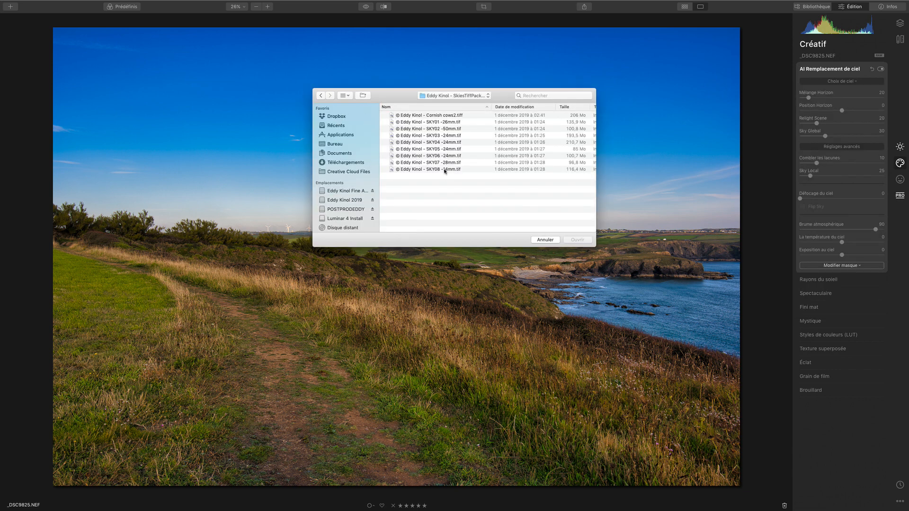
click(444, 170)
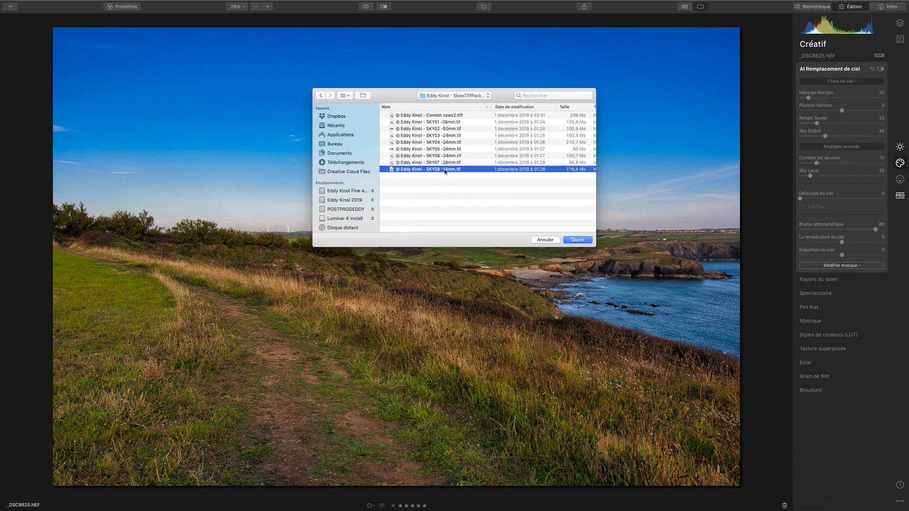
key(Return)
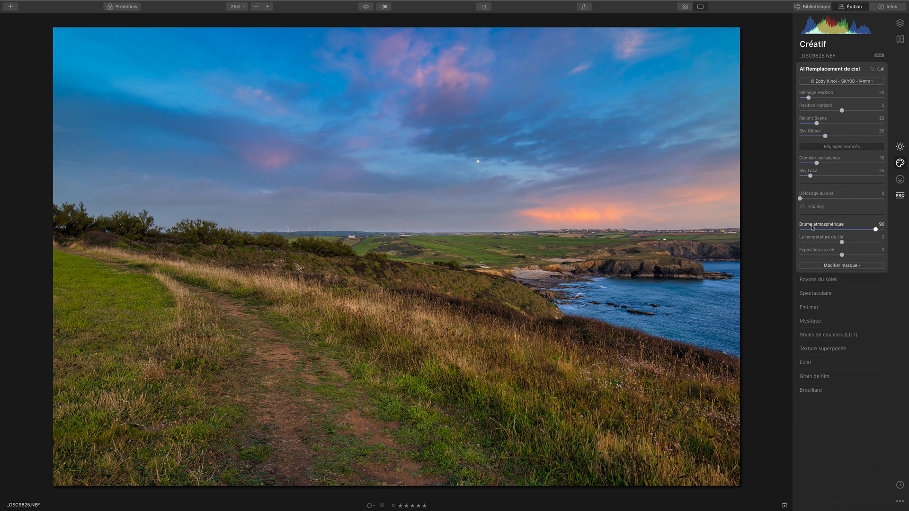
drag(873, 232, 853, 232)
drag(827, 232, 888, 235)
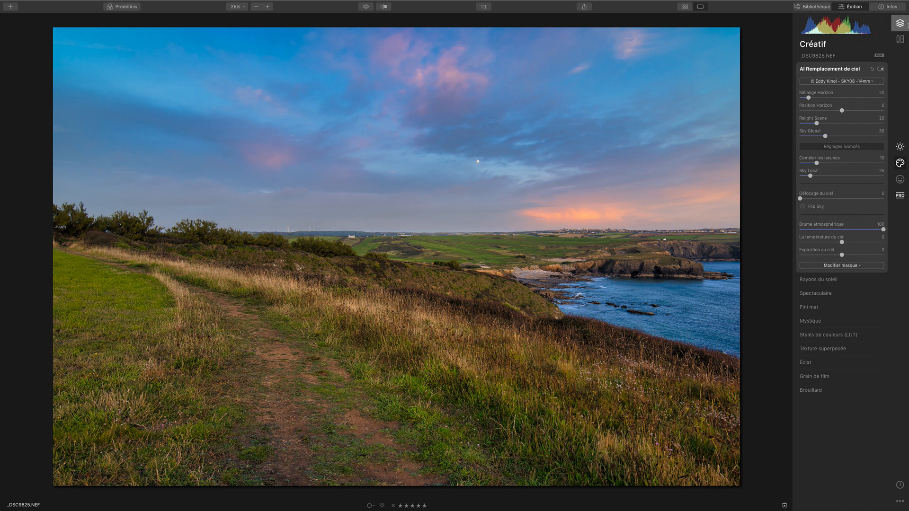
Switch the sky replacement from the custom SKY08 image back to Ciel d'origine.
click(864, 82)
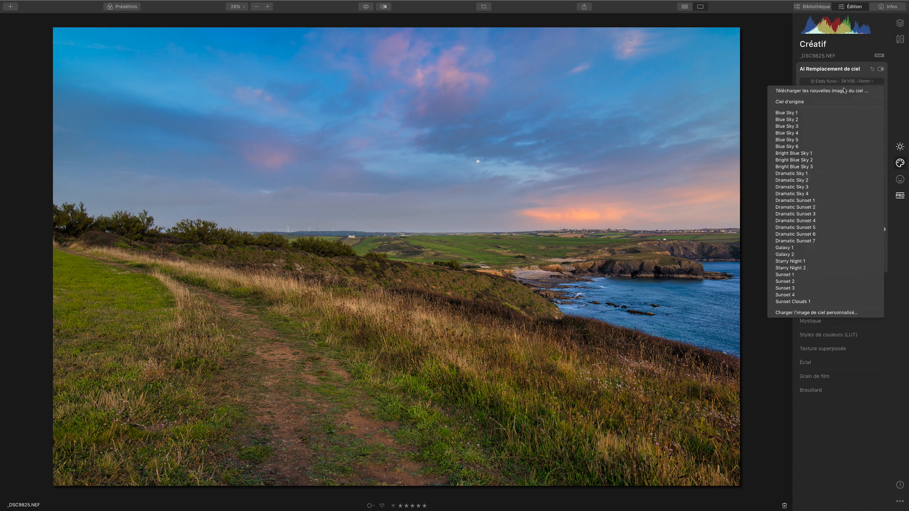
click(804, 104)
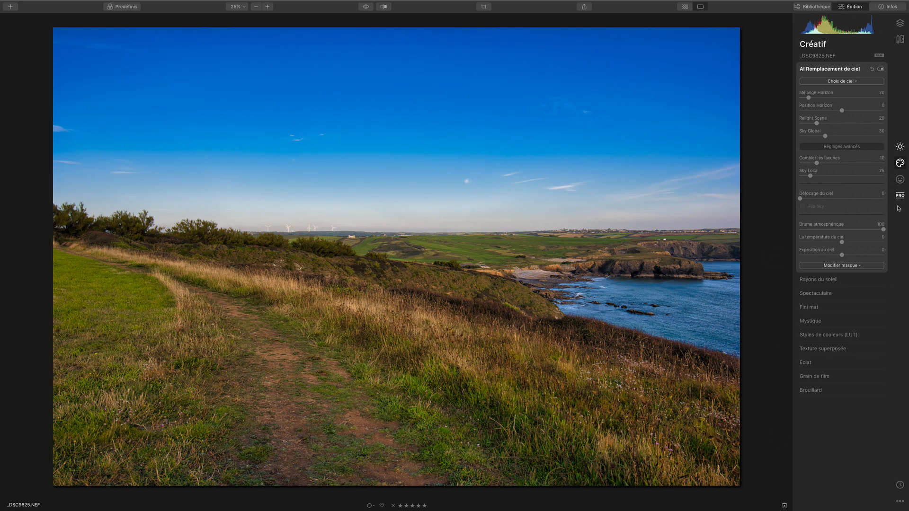
Set the shadows of the upper zone to -69 in the professional Dégradé réglable tool.
click(900, 195)
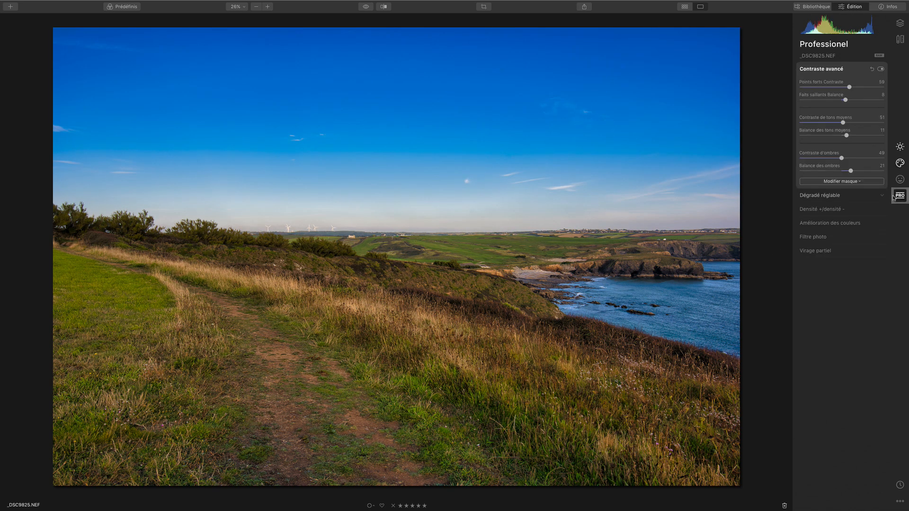
click(828, 196)
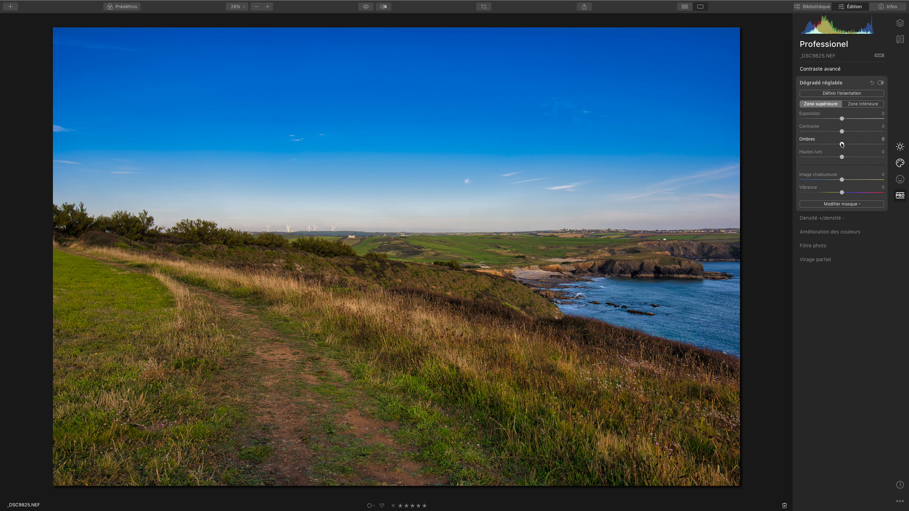
drag(842, 145, 812, 146)
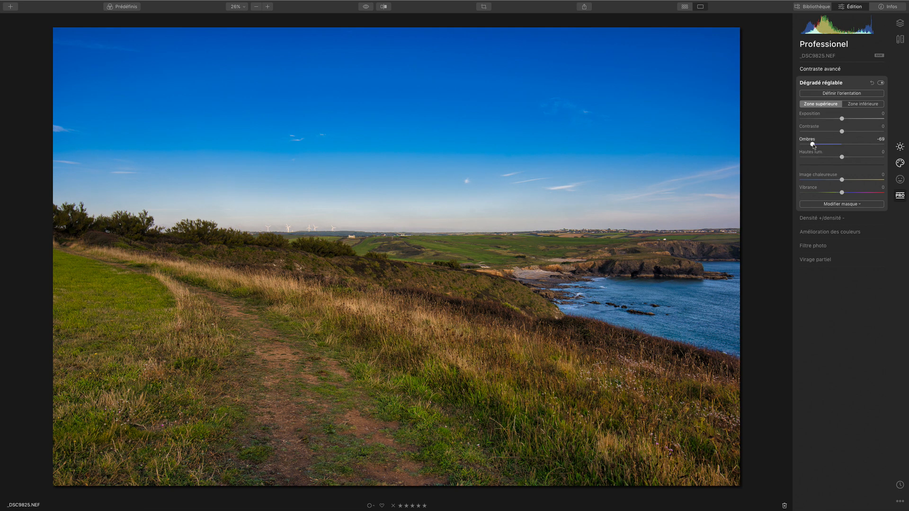
Try the upper zone's highlights, warmth at 58 and vibrance in Dégradé réglable, resetting shadows and every tested slider to 0.
drag(812, 145, 883, 157)
double_click(884, 156)
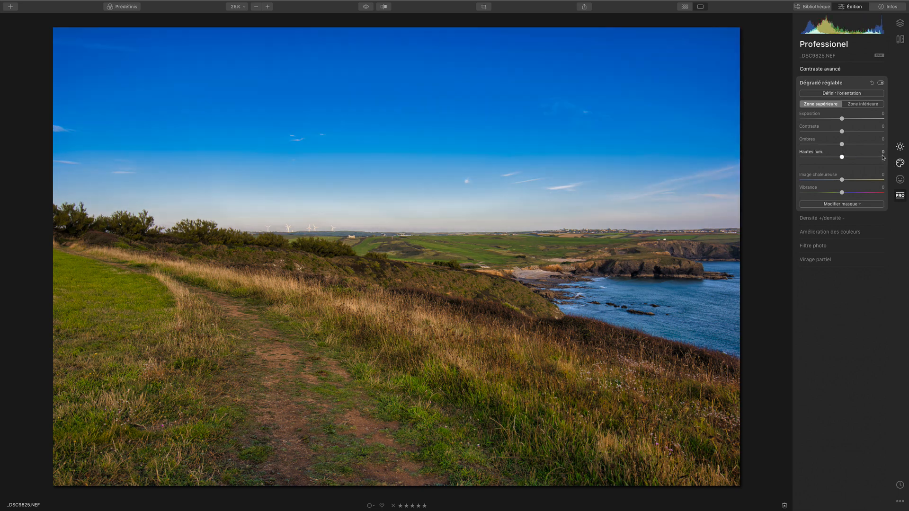
drag(842, 180, 869, 181)
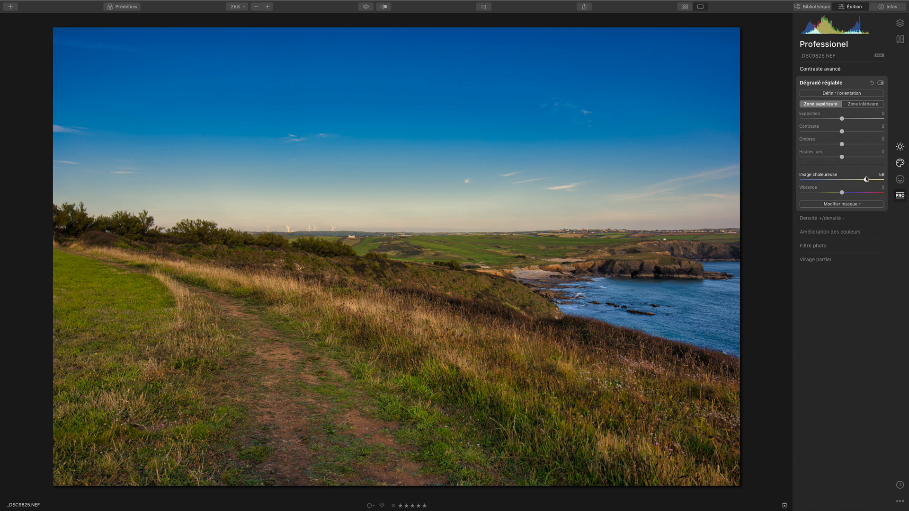
double_click(866, 180)
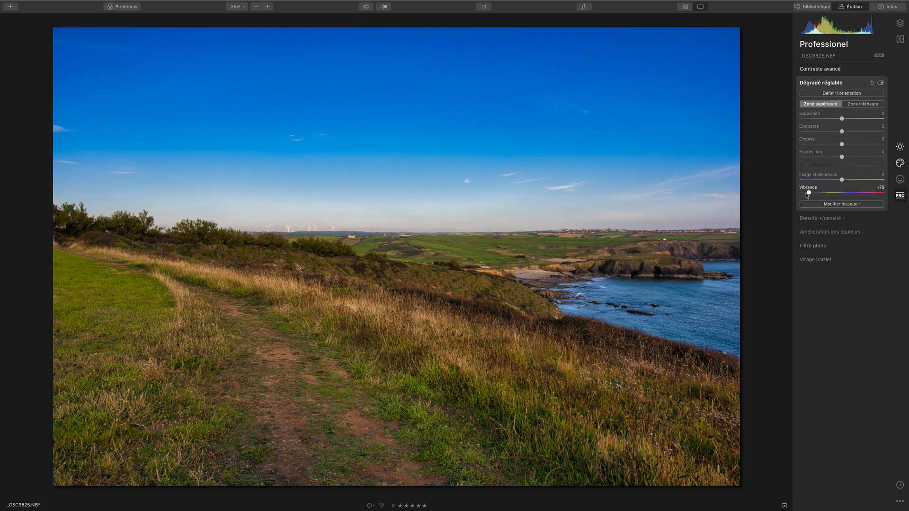
mouse_move(842, 192)
mouse_down()
mouse_move(855, 193)
mouse_move(801, 192)
mouse_move(848, 196)
mouse_up()
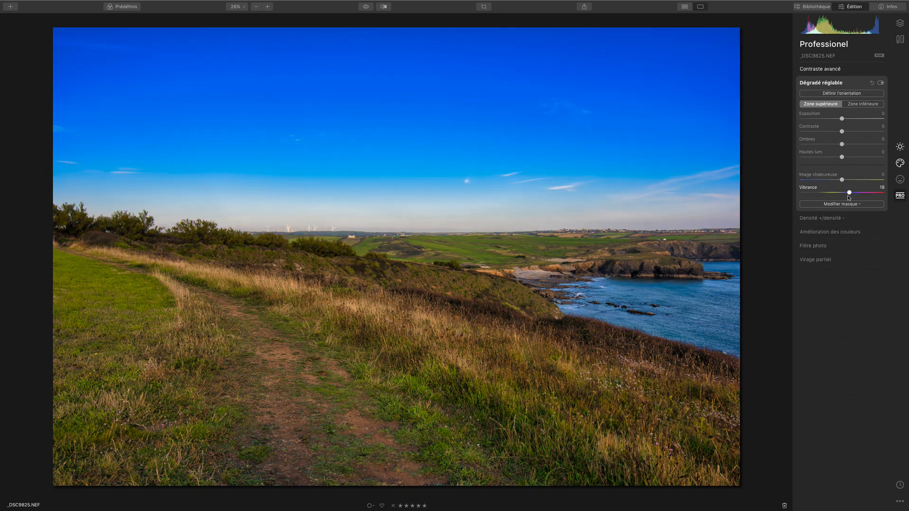
double_click(850, 193)
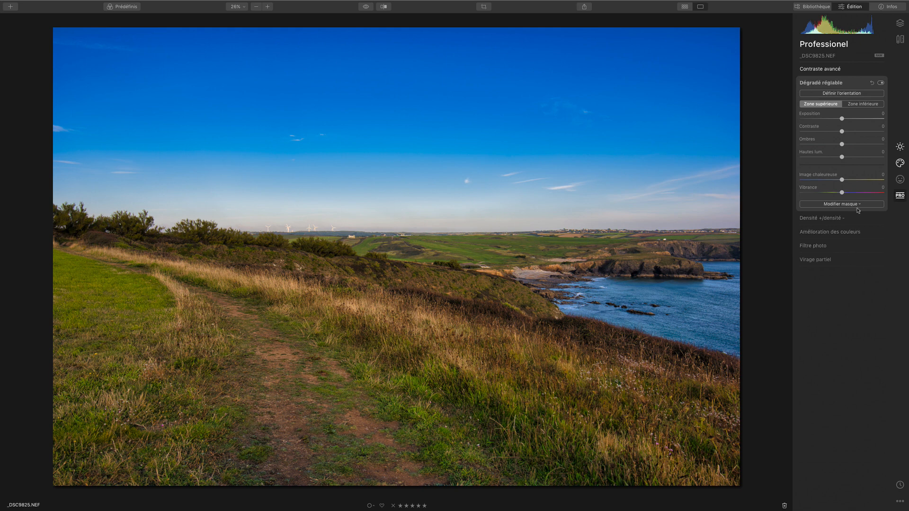
Lighten the path and surrounding grass with the Densité +/densité - brush at 50% strength, and set its total amount to 22.
click(835, 219)
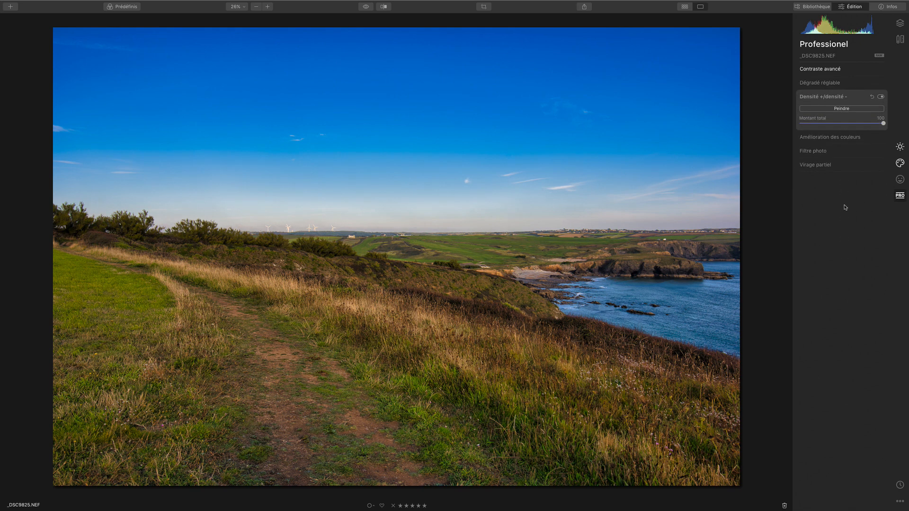
click(848, 109)
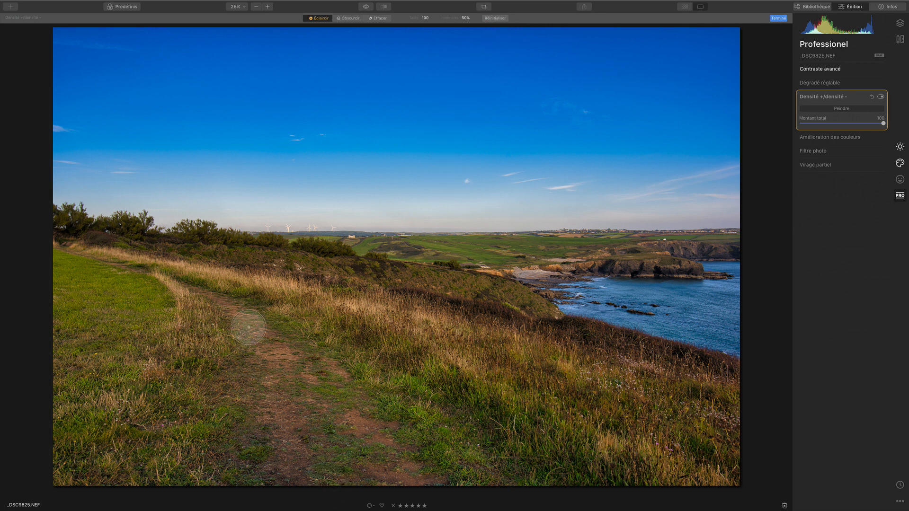
mouse_move(246, 332)
mouse_down()
mouse_move(304, 443)
mouse_move(270, 429)
mouse_move(266, 476)
mouse_up()
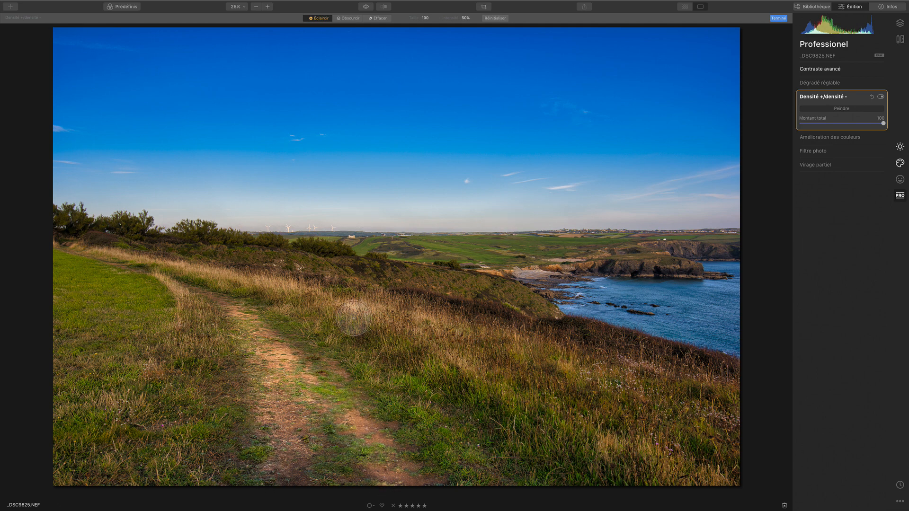
mouse_move(342, 315)
mouse_down()
mouse_move(489, 457)
mouse_move(522, 407)
mouse_move(494, 375)
mouse_move(653, 464)
mouse_move(524, 370)
mouse_move(627, 406)
mouse_move(572, 360)
mouse_move(690, 418)
mouse_move(470, 355)
mouse_move(403, 322)
mouse_move(320, 337)
mouse_move(131, 330)
mouse_move(201, 360)
mouse_move(163, 476)
mouse_move(153, 371)
mouse_move(187, 396)
mouse_move(156, 412)
mouse_move(116, 244)
mouse_move(124, 384)
mouse_move(72, 301)
mouse_move(92, 408)
mouse_move(188, 319)
mouse_move(221, 379)
mouse_move(198, 491)
mouse_up()
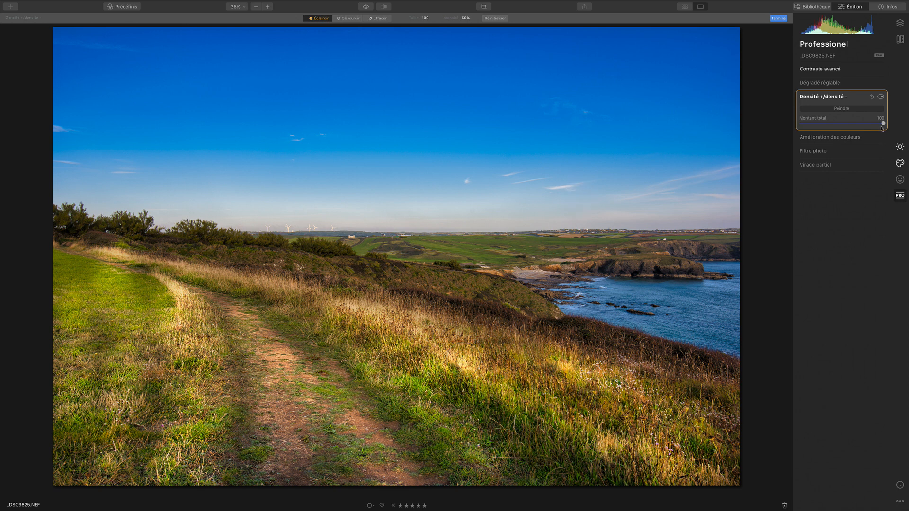
drag(833, 123, 806, 122)
click(817, 124)
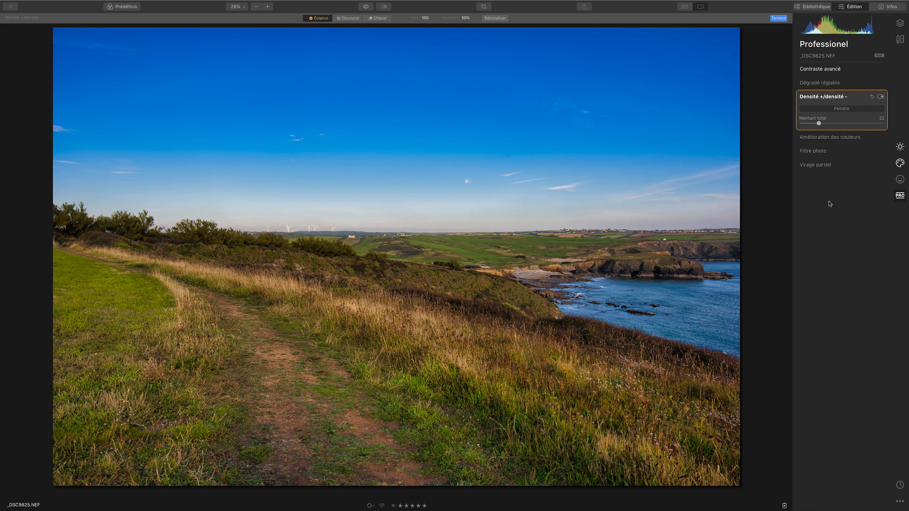
Compare the photo with and without the Densité +/densité - adjustment.
click(881, 97)
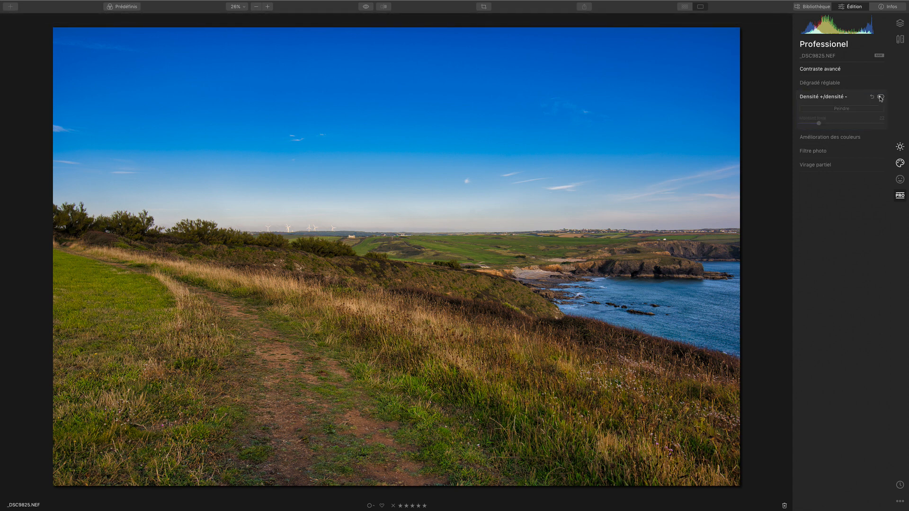
click(880, 97)
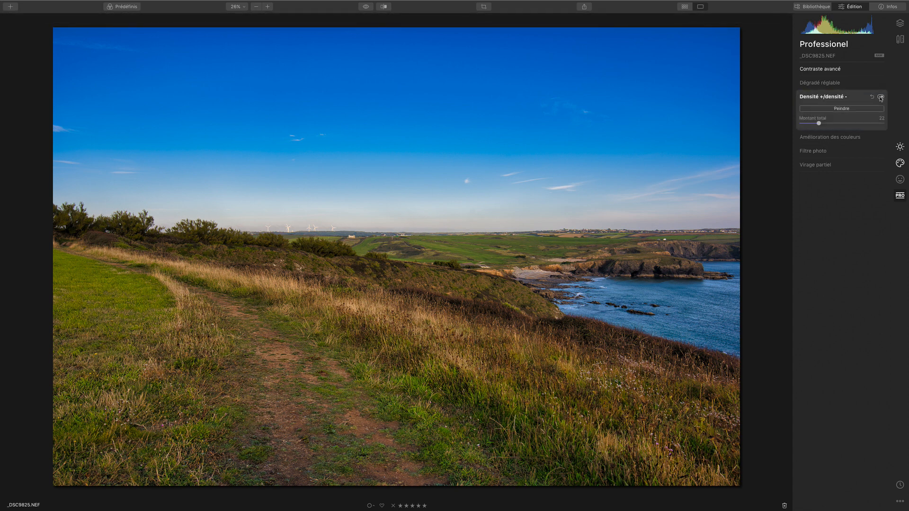
click(880, 98)
click(880, 97)
click(881, 98)
click(881, 97)
In Amélioration des couleurs, adjust the Cyan-Rouge balance to 13 for shadows, also for midtones and highlights, and set Warm to 14.
click(835, 137)
mouse_move(842, 129)
mouse_down()
mouse_move(866, 129)
mouse_move(824, 129)
mouse_move(875, 128)
mouse_move(826, 128)
mouse_move(859, 129)
mouse_move(848, 132)
mouse_up()
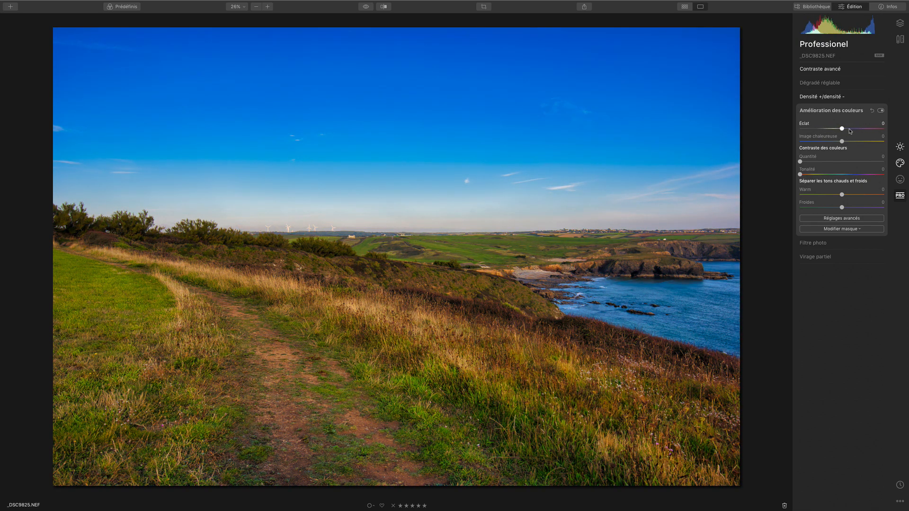
click(834, 218)
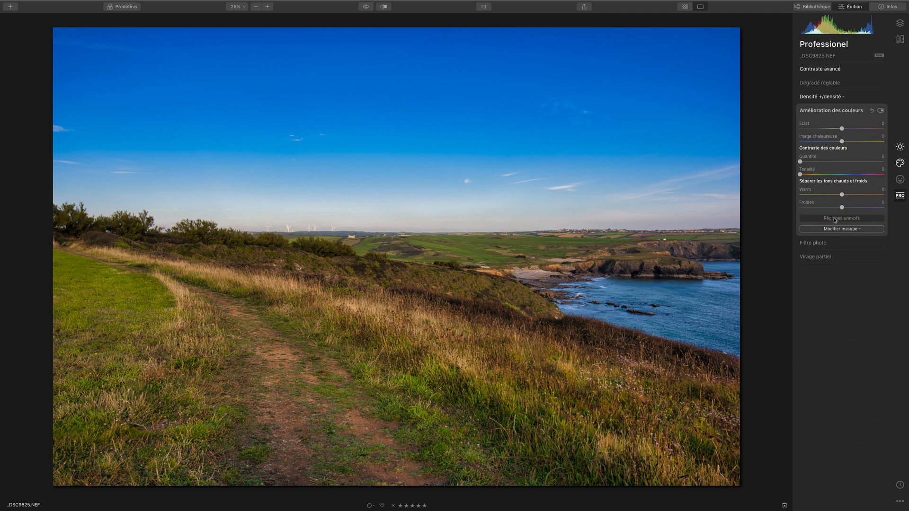
drag(841, 251, 847, 252)
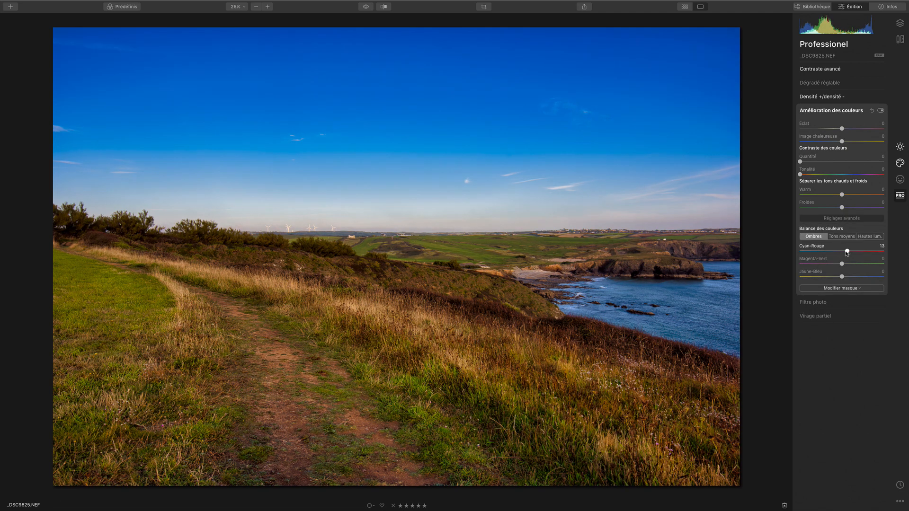
click(842, 236)
drag(842, 252, 840, 253)
click(869, 236)
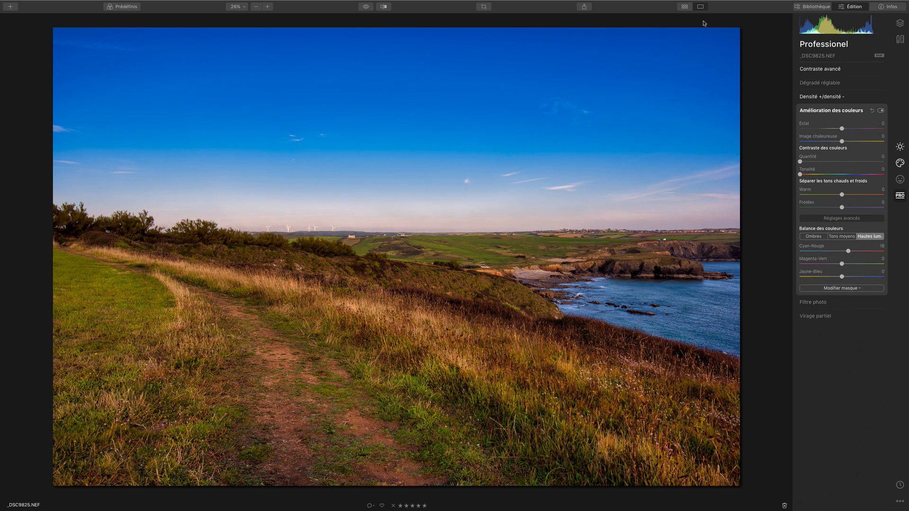
click(882, 112)
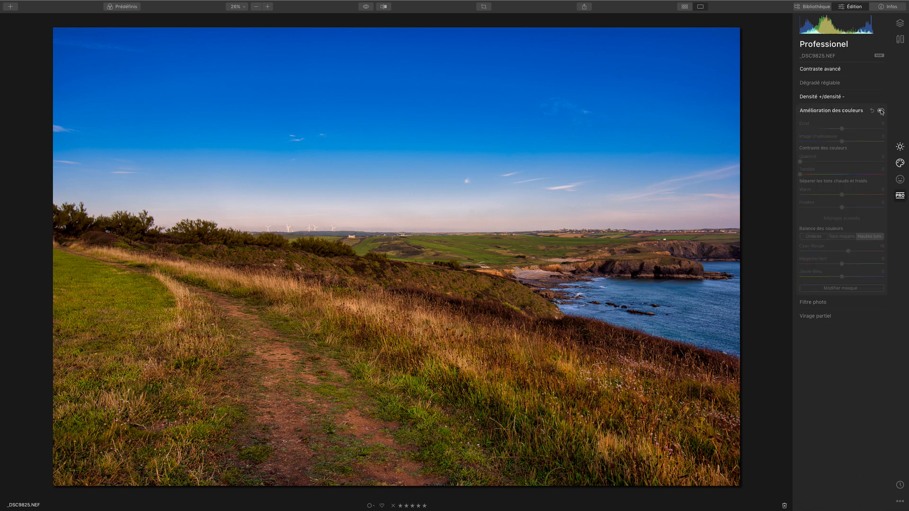
click(881, 112)
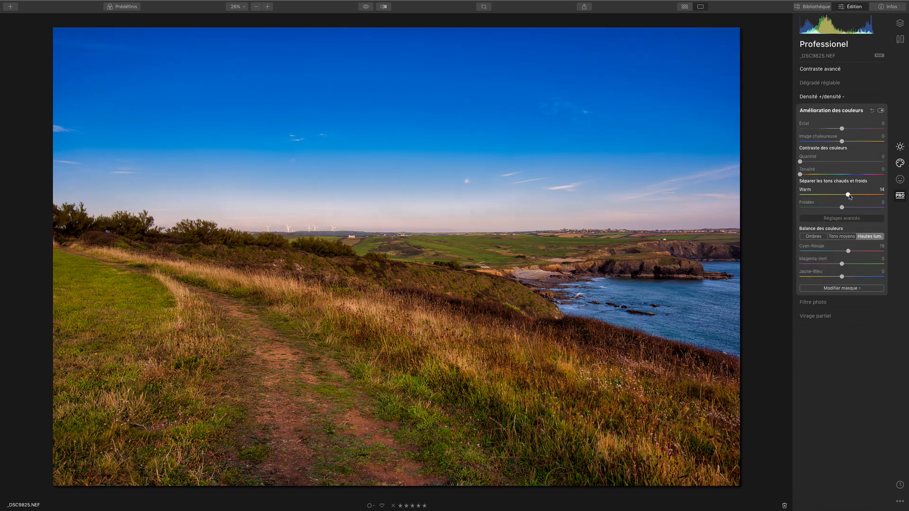
Set the overall saturation to -33 in the basic Couleur tool and compare the edit with the original photo.
click(899, 148)
click(809, 112)
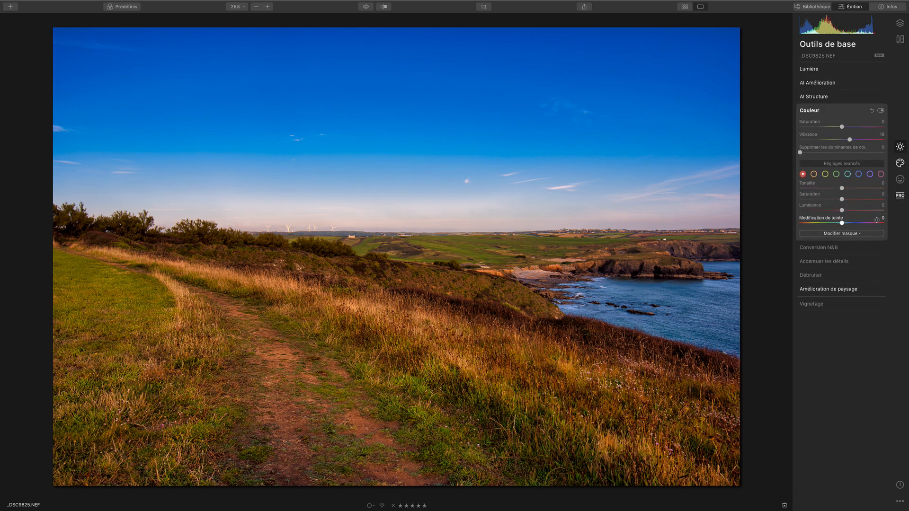
drag(842, 129, 828, 130)
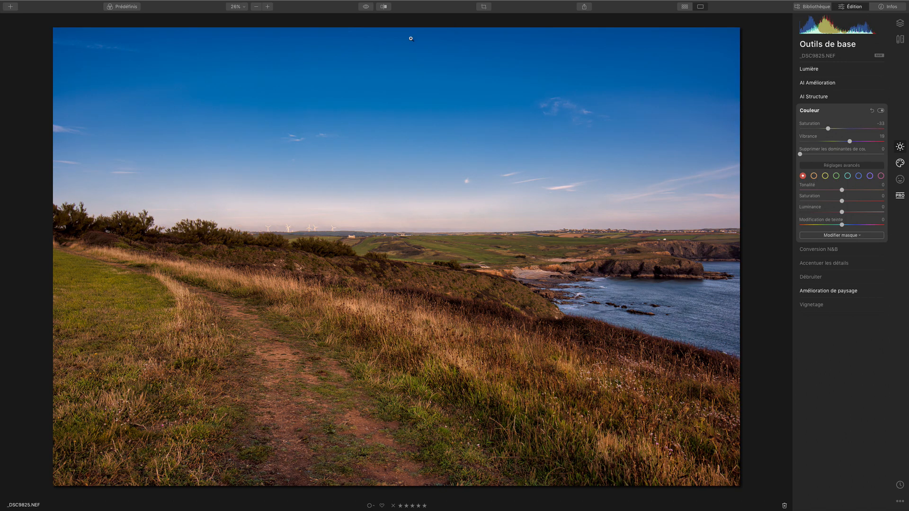
click(366, 8)
click(366, 7)
click(365, 8)
Apply Virage partiel with highlights at hue 140 and saturation 27, and shadows at hue 54 and saturation 47.
click(903, 197)
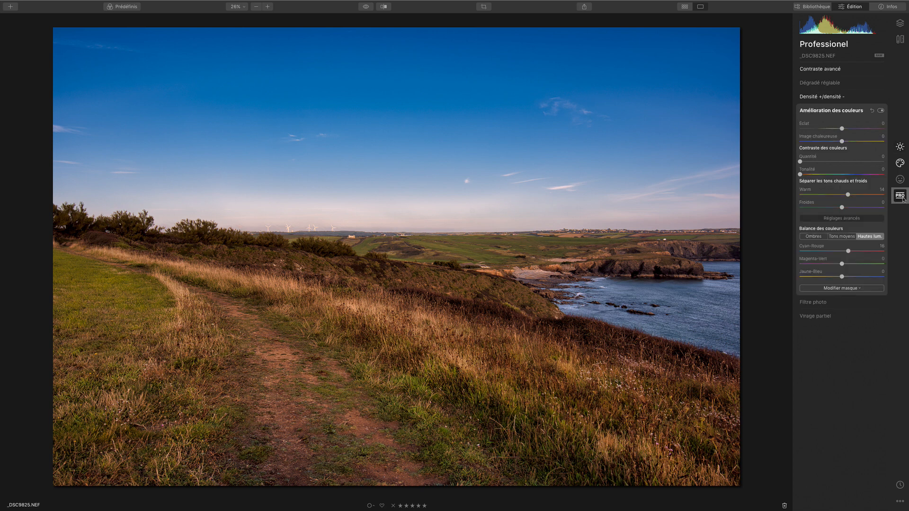
click(819, 316)
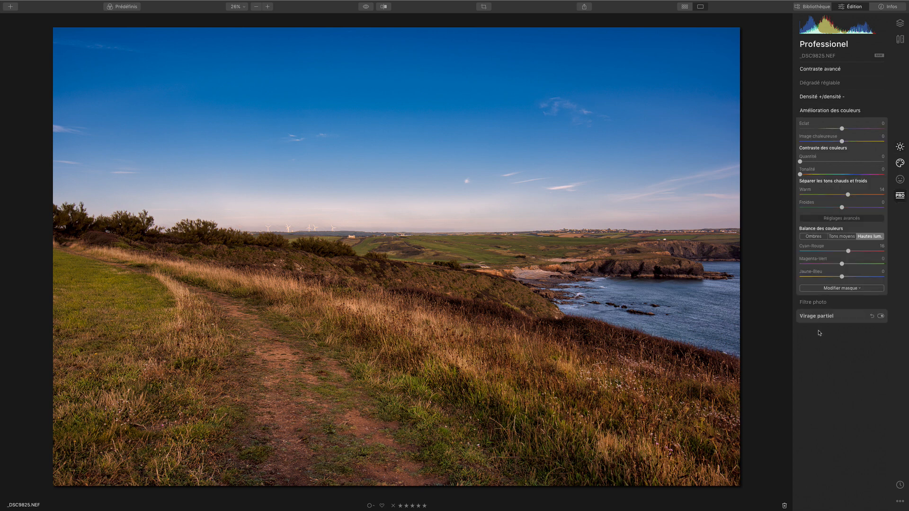
drag(804, 189, 834, 181)
mouse_move(799, 227)
mouse_down()
mouse_move(839, 226)
mouse_move(801, 216)
mouse_move(847, 215)
mouse_move(813, 216)
mouse_up()
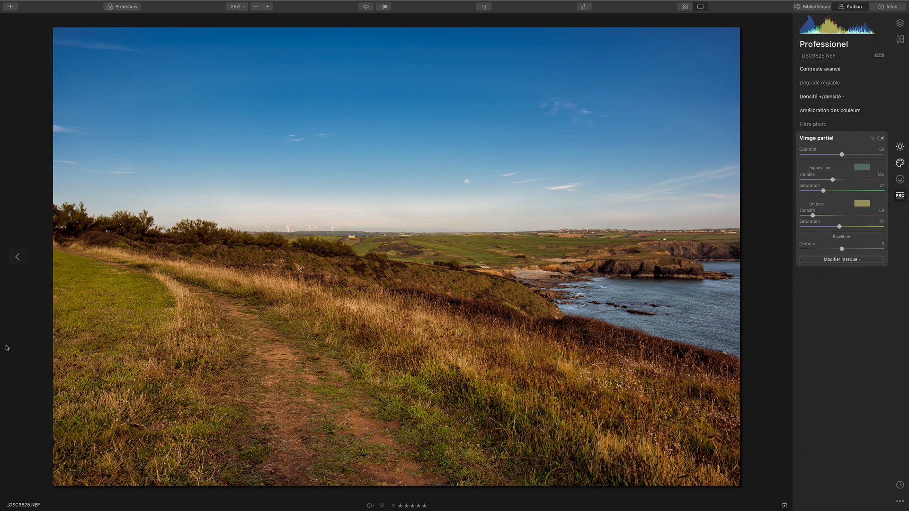
Compare the photo with and without the Virage partiel split toning.
click(880, 138)
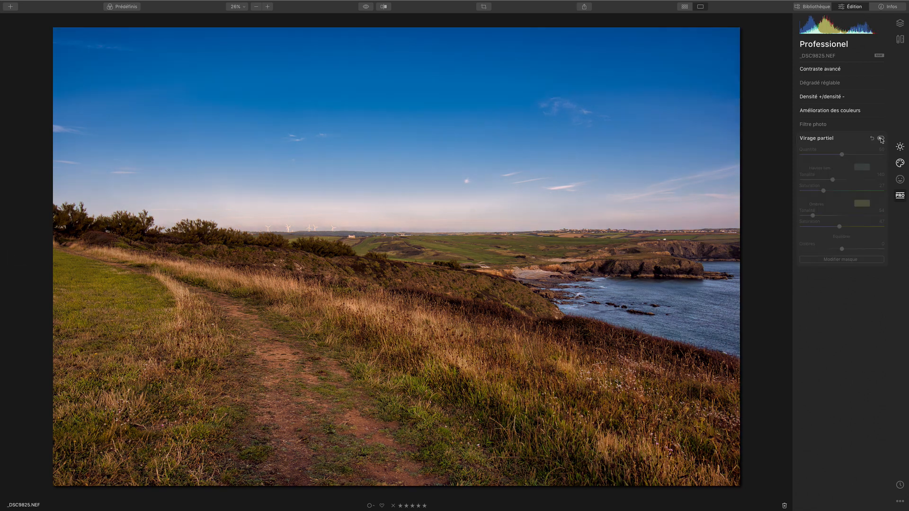
click(881, 138)
click(880, 139)
click(881, 139)
click(881, 139)
click(880, 139)
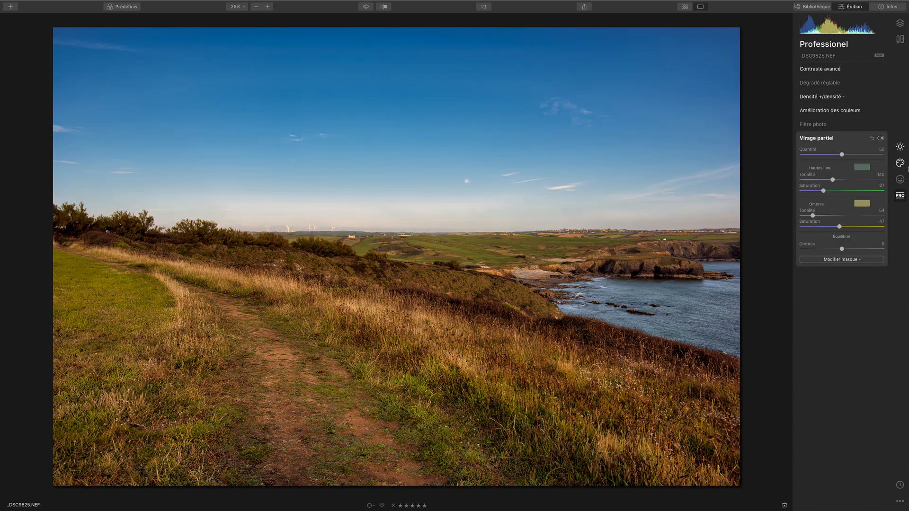
Try the creative Spectaculaire effect at amounts 65 and 38, returning its amount to 0.
click(899, 147)
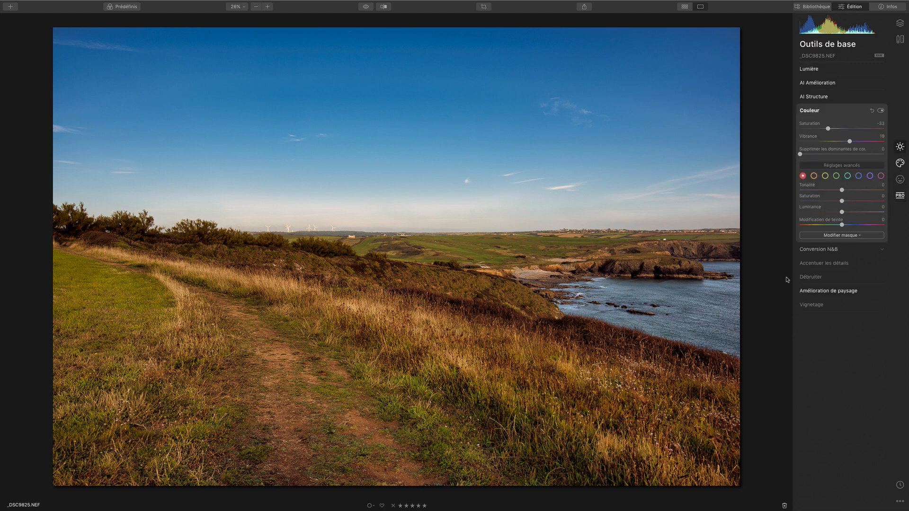
click(900, 163)
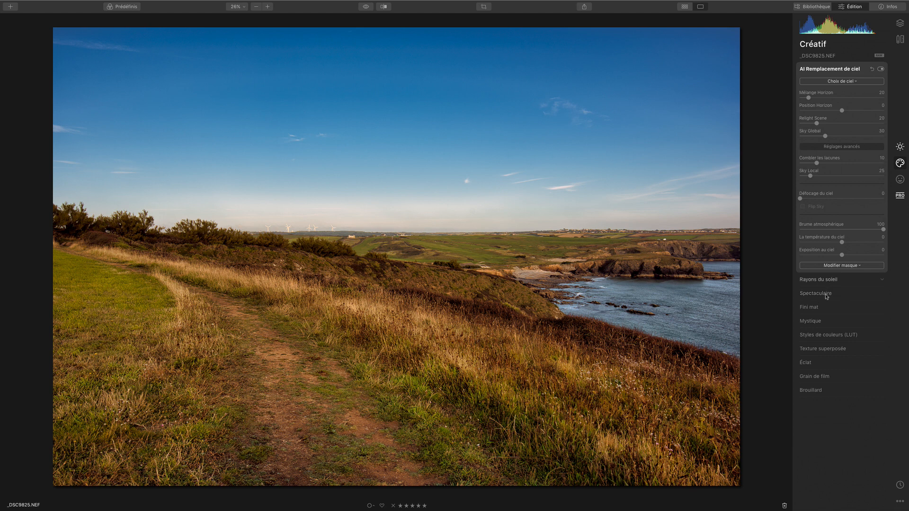
click(826, 297)
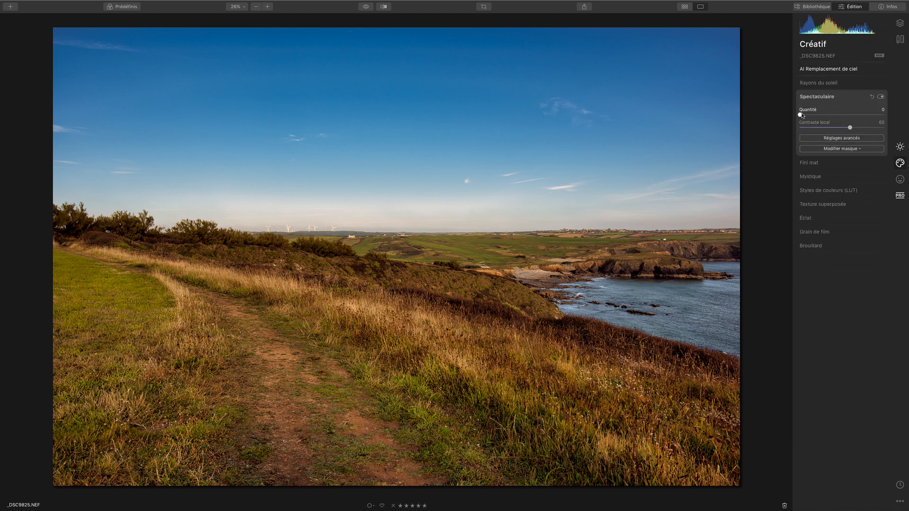
drag(800, 114, 858, 118)
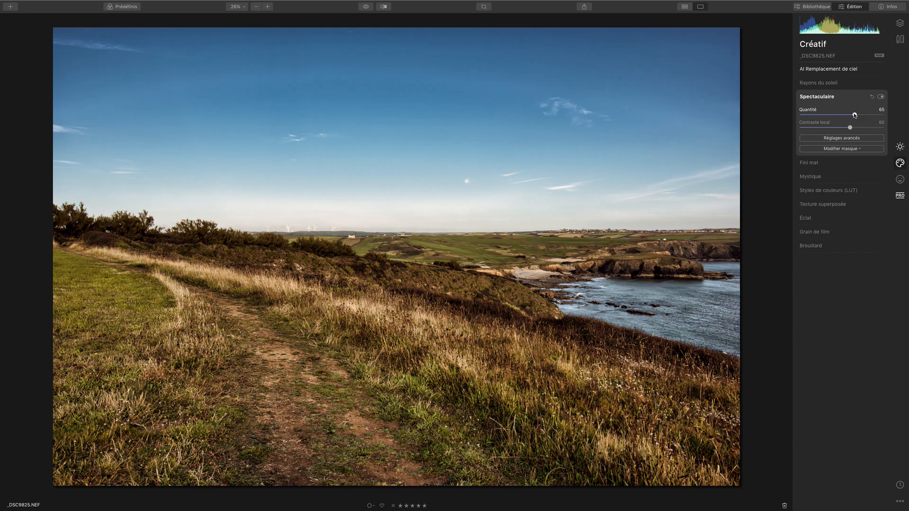
drag(854, 115, 786, 133)
click(823, 166)
click(815, 97)
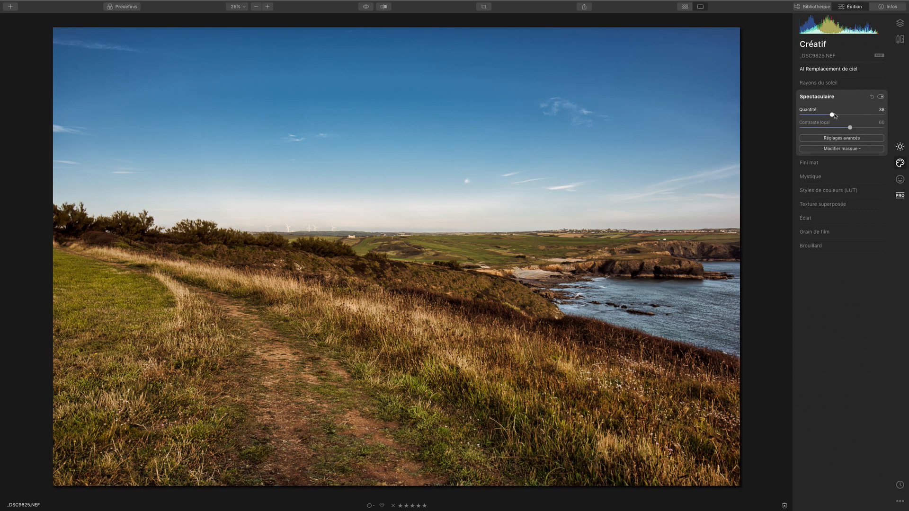
drag(832, 115, 758, 130)
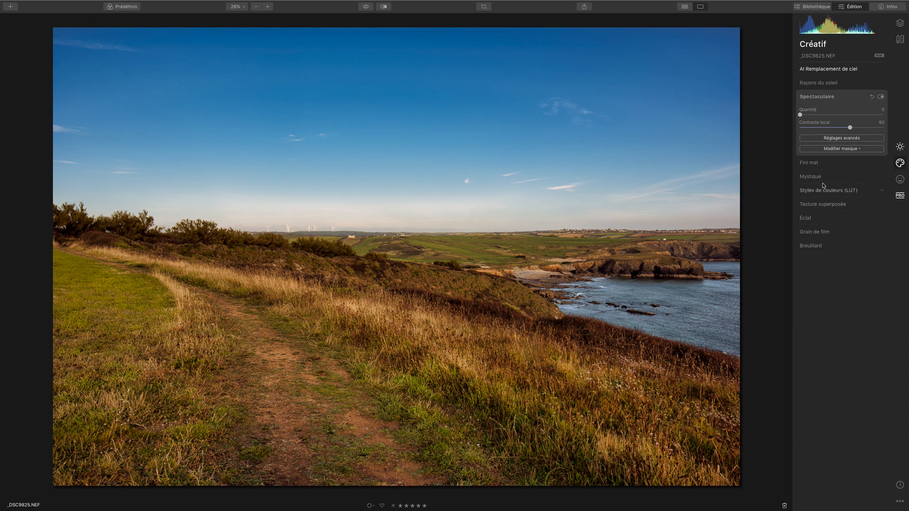
Try the Mystique effect on the photo and return its amount to 0.
click(814, 178)
drag(800, 142, 864, 148)
drag(849, 147, 797, 147)
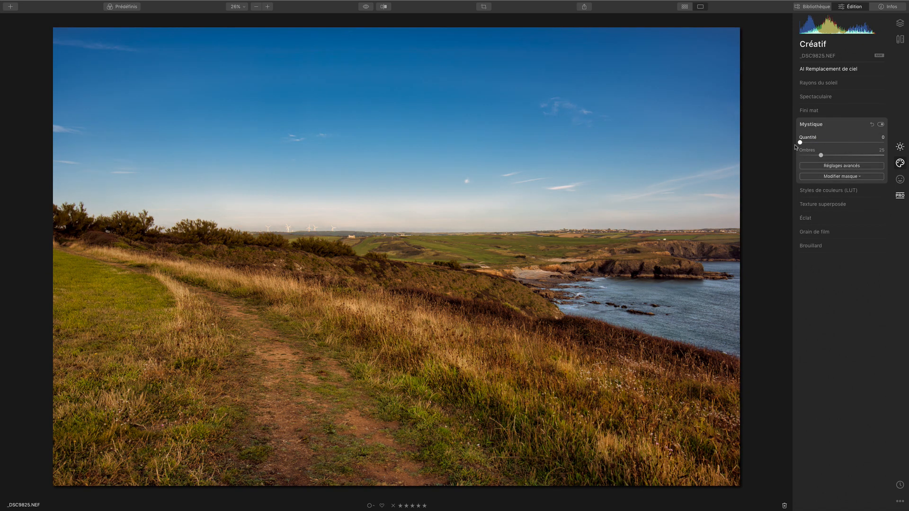
Review the Styles de couleurs (LUT), Couleur, Lumière and AI Remplacement de ciel tools and the layer list.
click(827, 190)
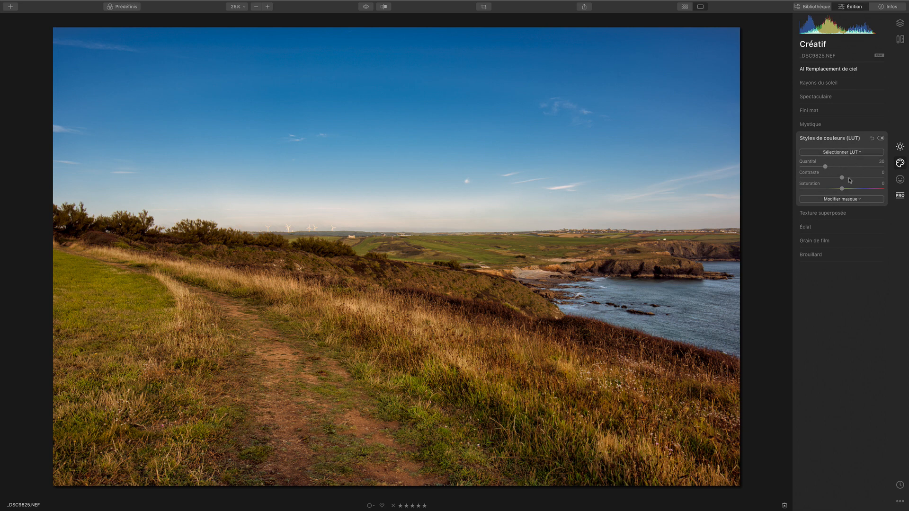
click(900, 146)
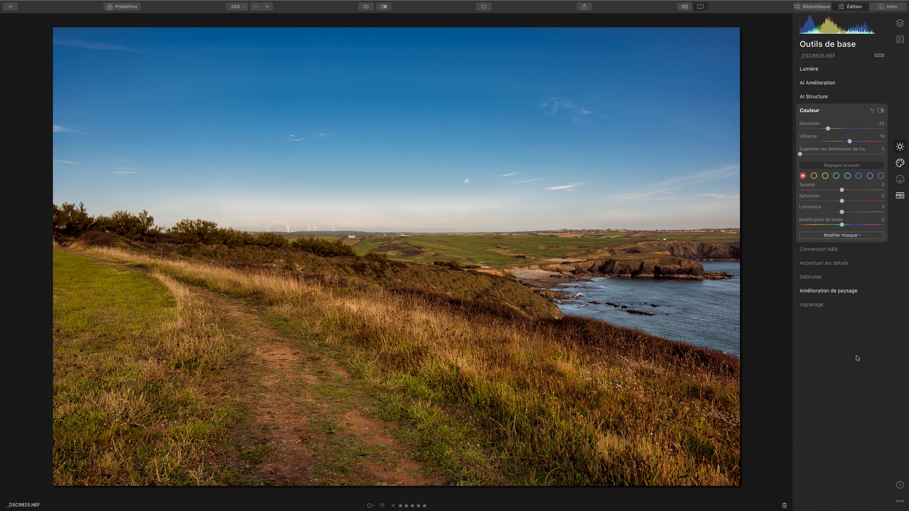
click(822, 70)
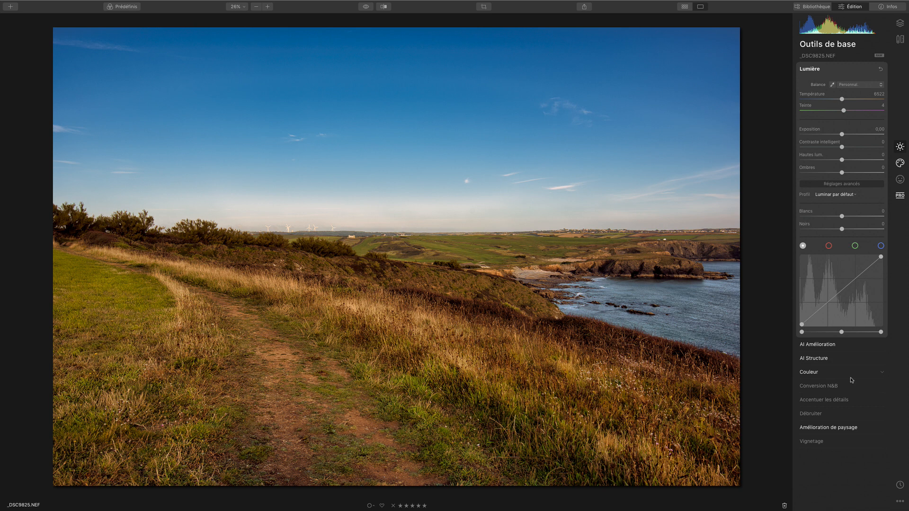
click(900, 163)
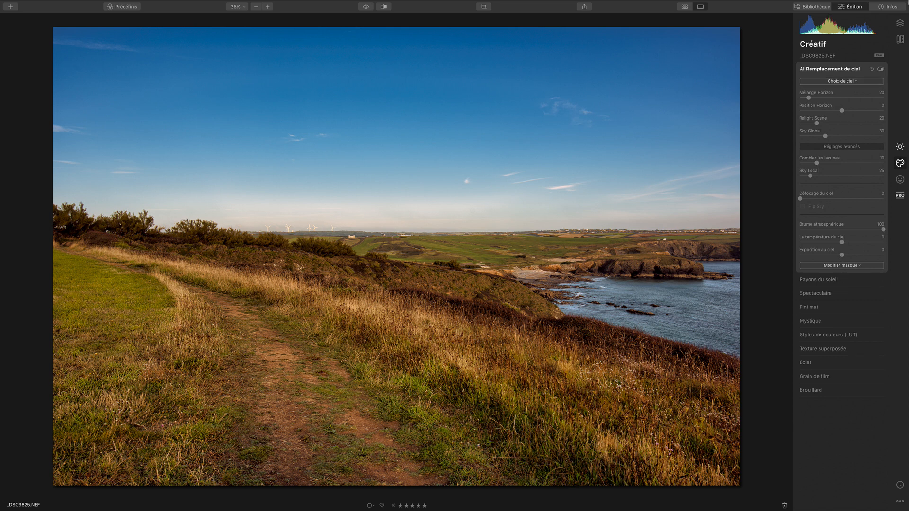
mouse_move(899, 27)
click(827, 71)
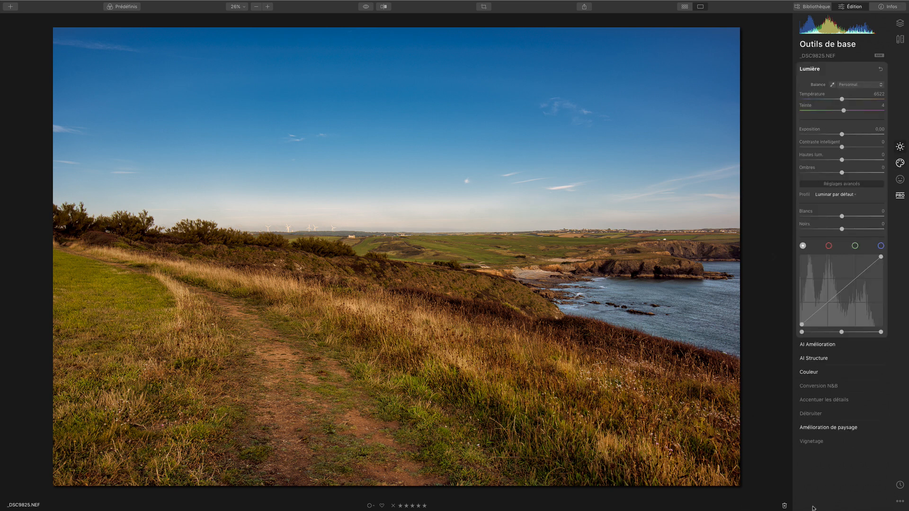
click(901, 25)
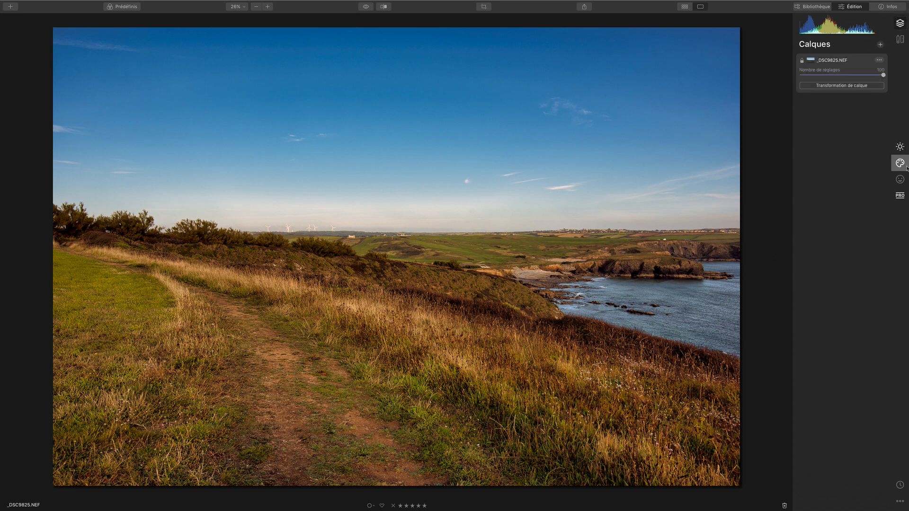